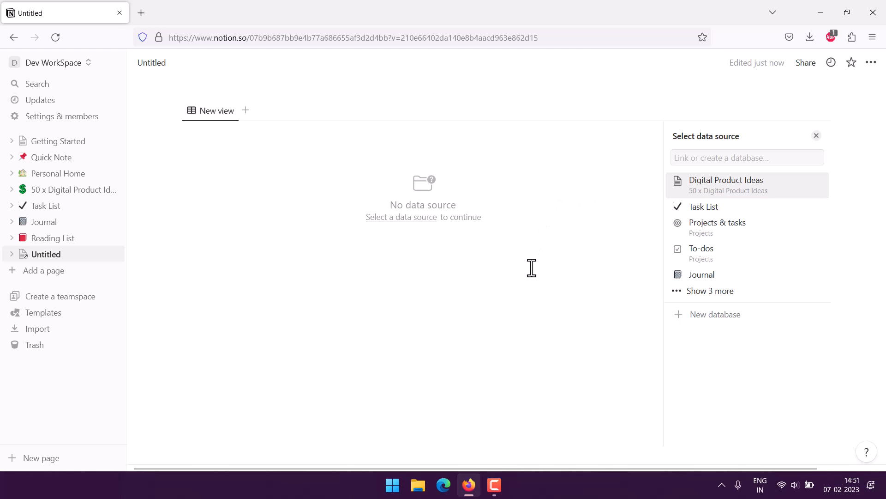
Step: Create a new database on the untitled page and title it "Library Book Checkout Tracker"
click(707, 315)
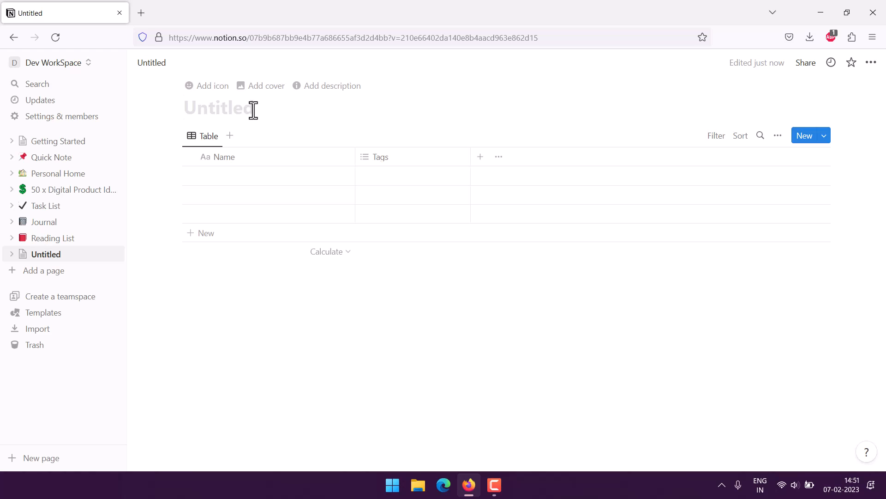
text(Libr)
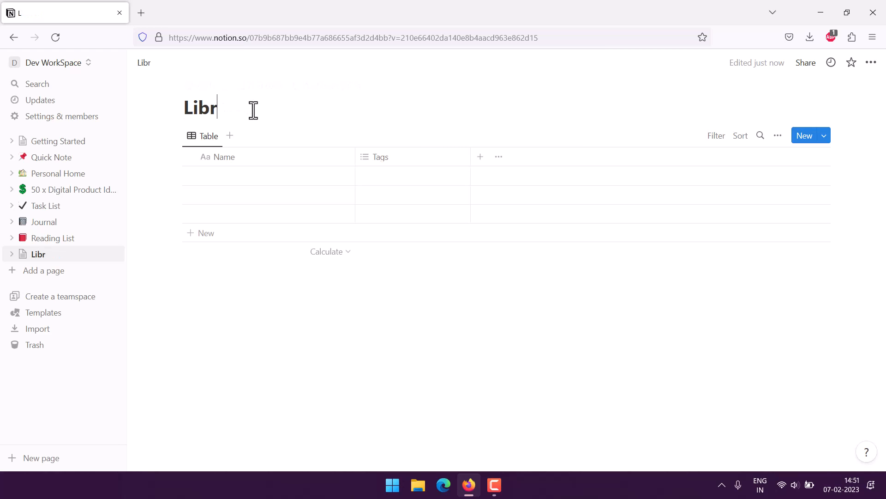
text(ary Book)
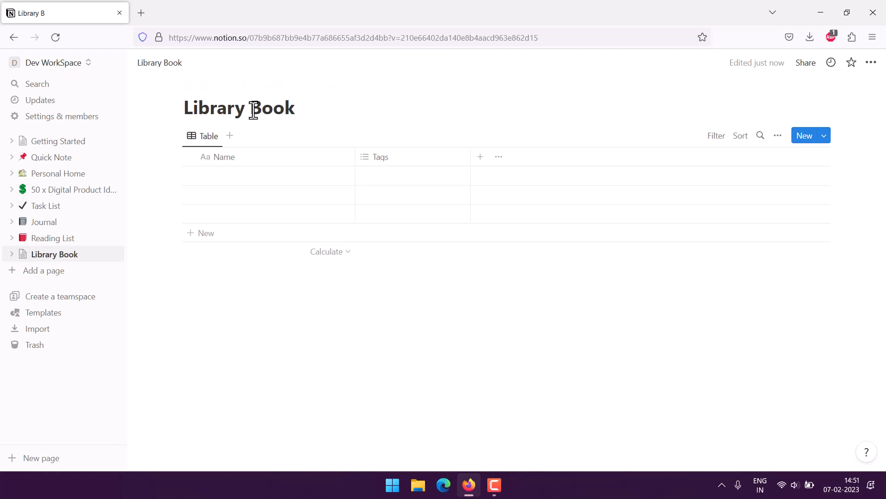
text( Checkout T)
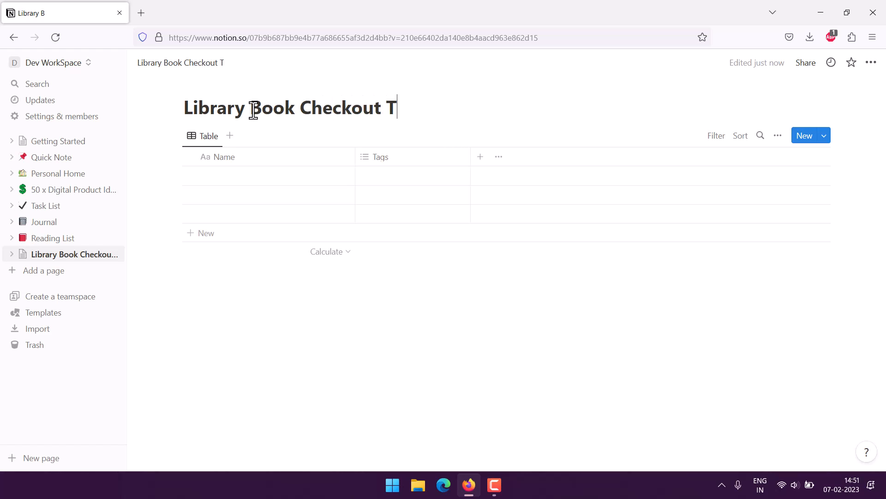
text(racker)
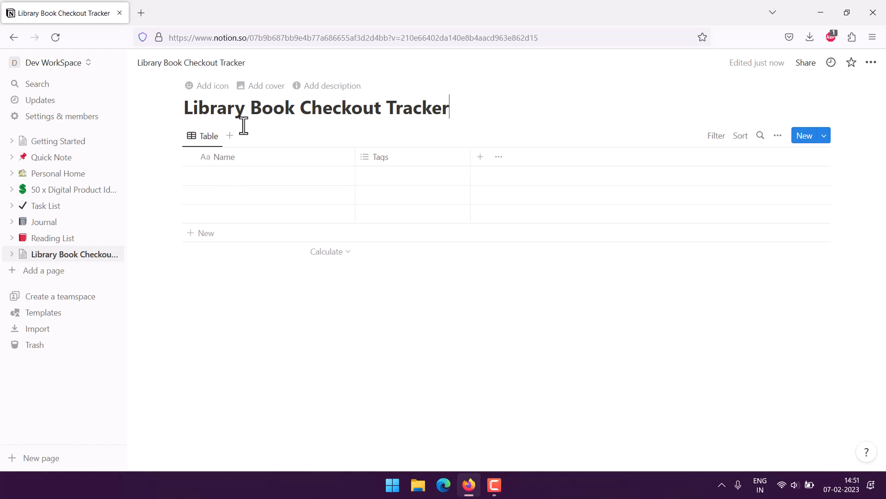
Step: Rename the table's Name column to "StudentName"
click(224, 162)
click(249, 183)
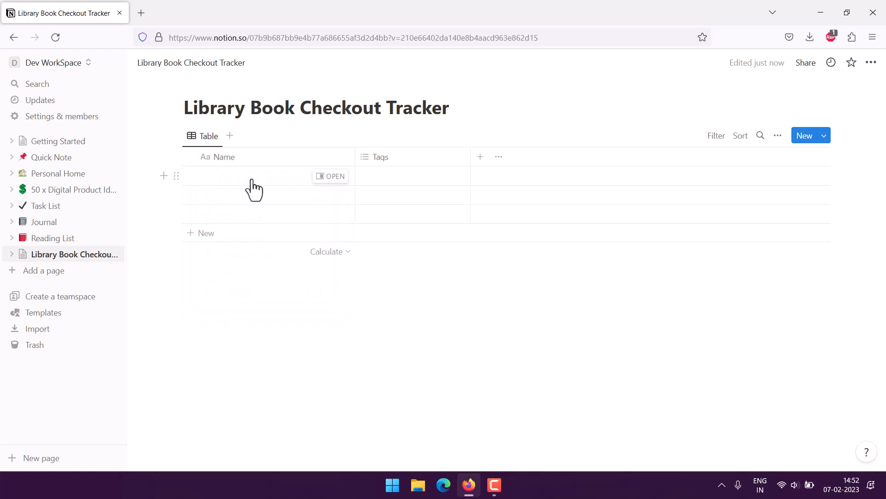
click(249, 179)
click(277, 303)
click(230, 157)
key(ctrl+a)
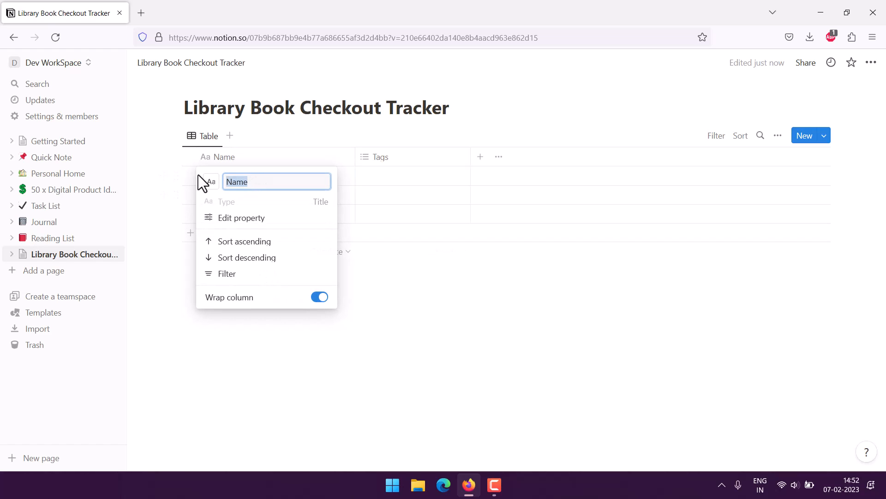
text(StudentName)
key(Return)
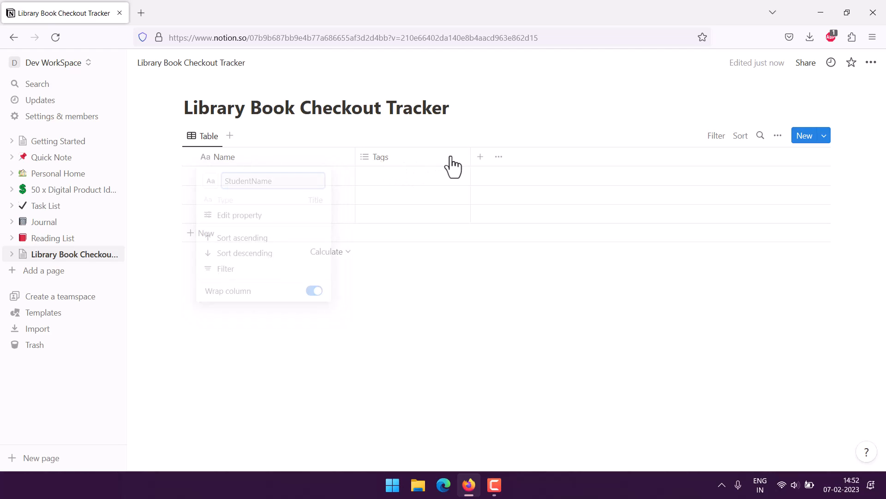
Step: Delete the Tags property from the table for everyone
click(451, 159)
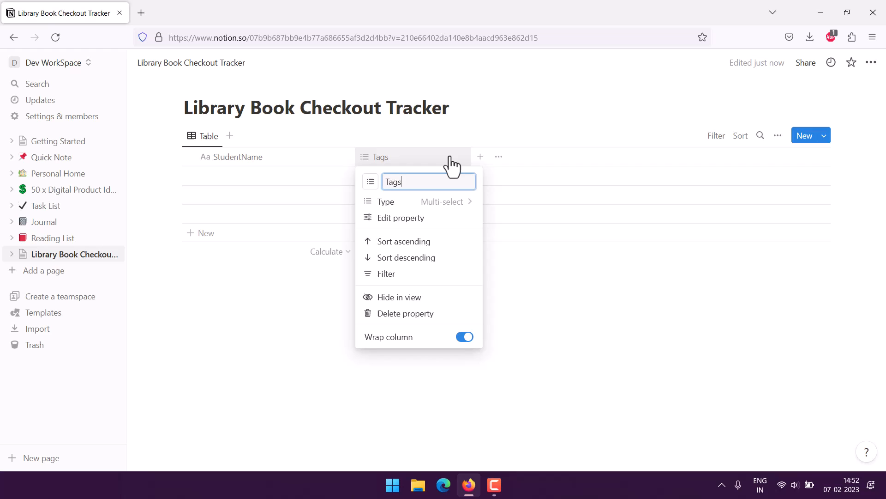
click(393, 315)
click(463, 272)
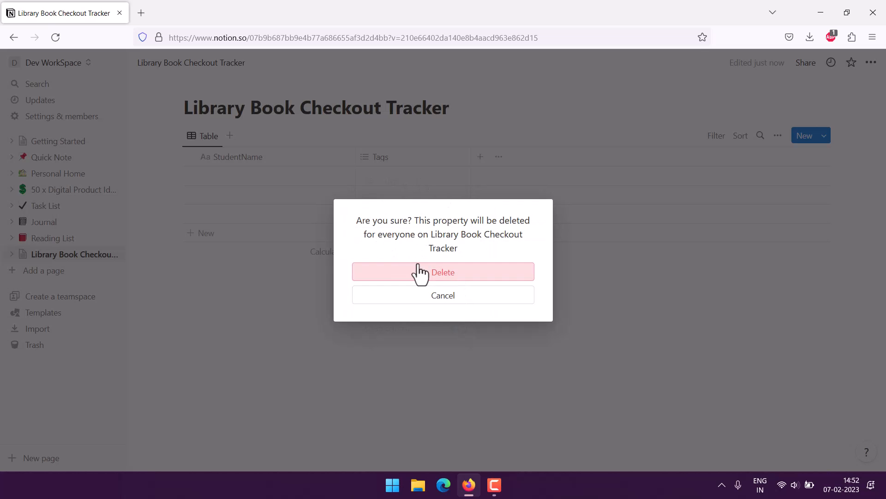
Step: Add a Number property named "StudentID" and narrow the StudentName and StudentID columns
click(364, 157)
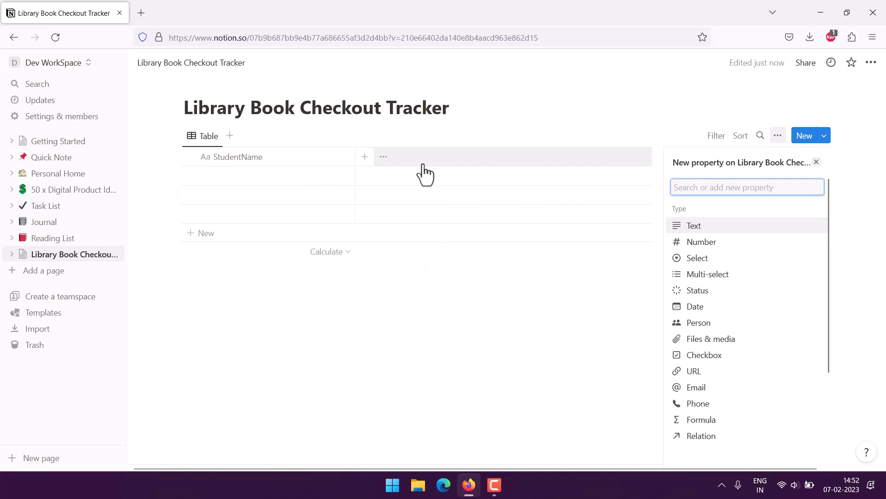
click(717, 244)
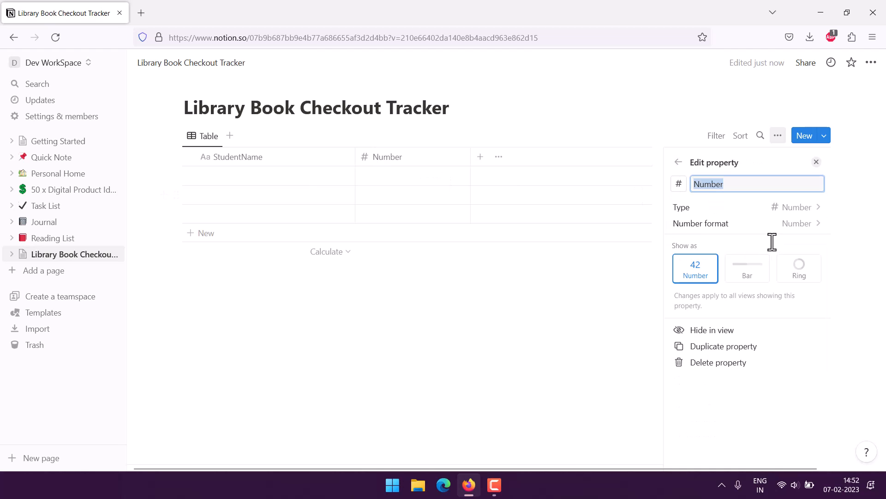
text(Sut)
key(BackSpace)
key(BackSpace)
text(tudentID)
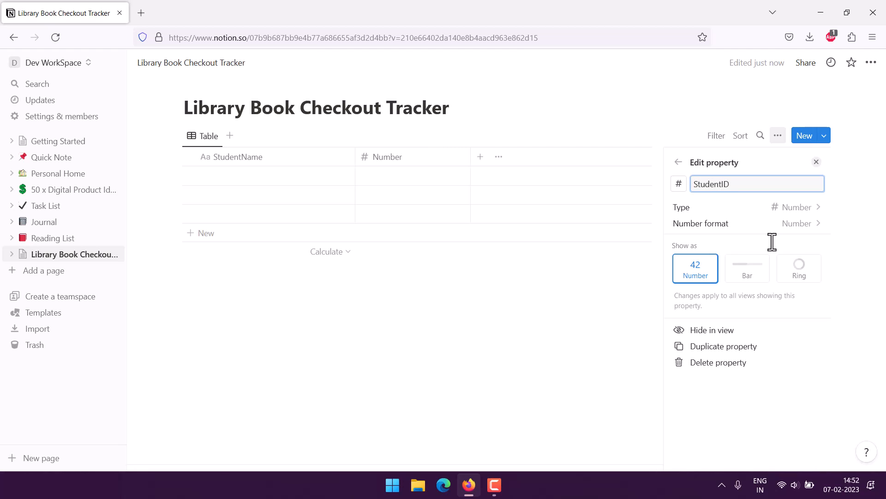
click(678, 162)
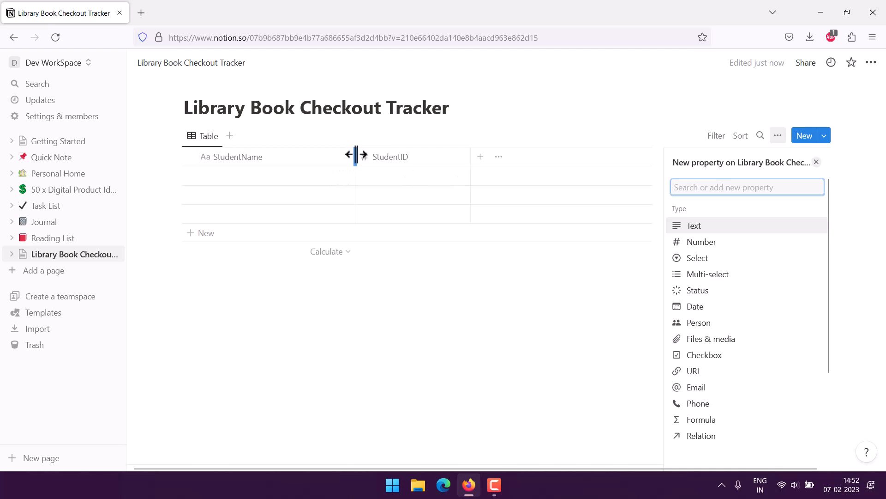
drag(356, 157, 267, 157)
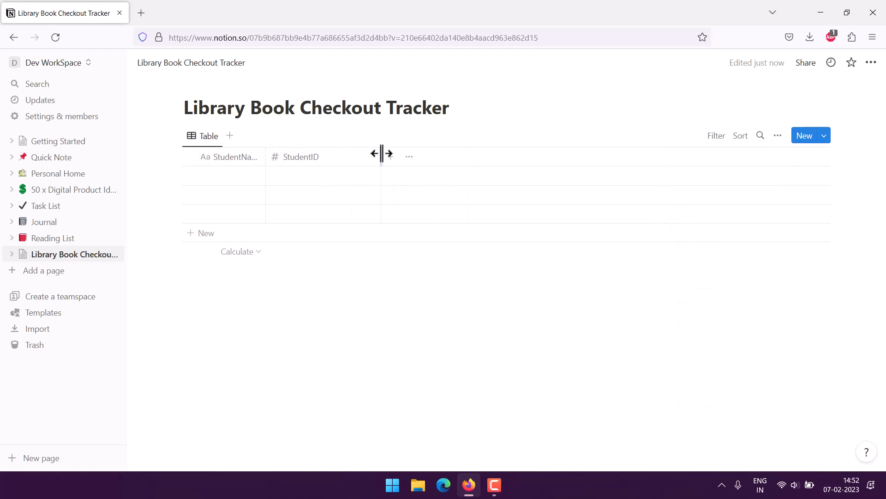
drag(381, 156, 325, 157)
Step: Add a Text property named "Book Title" to the table
click(334, 156)
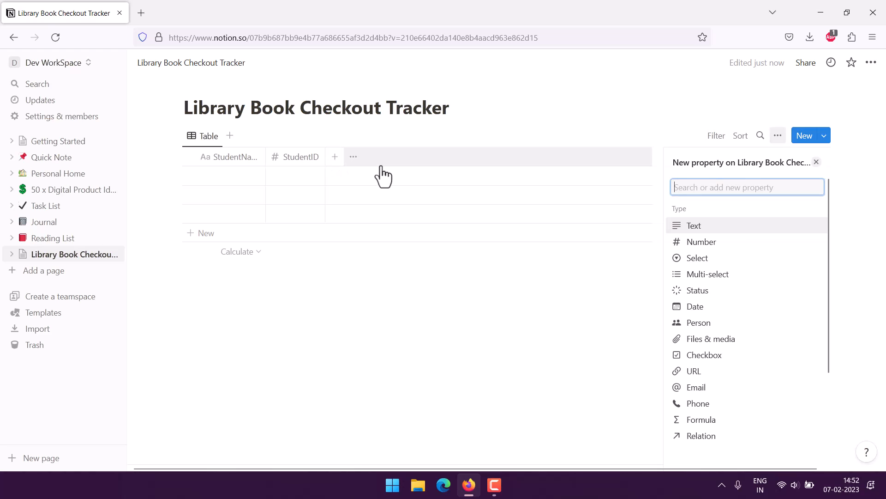
click(713, 225)
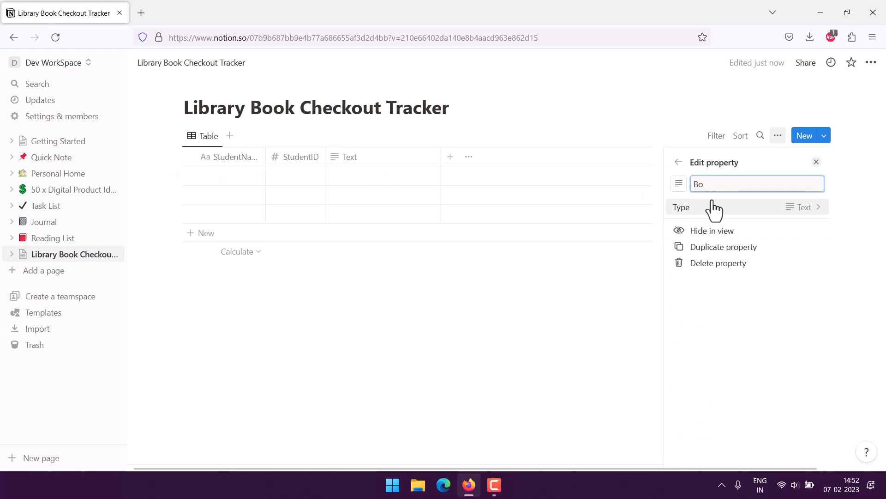
text(Book Title)
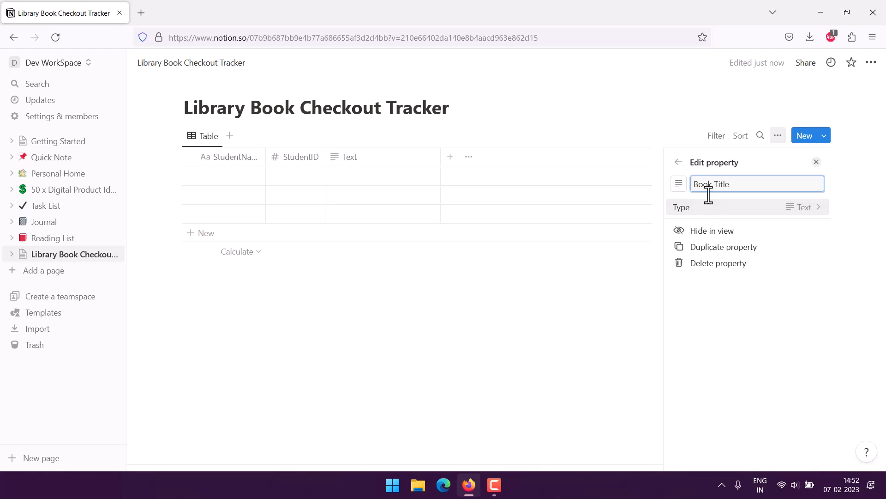
click(678, 163)
Step: Add a Date property named "BorrowDate" to the table
click(451, 161)
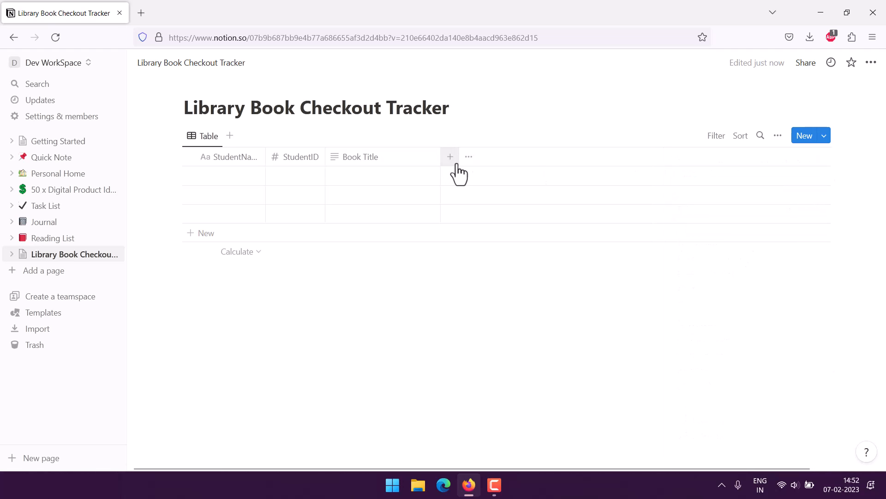
click(455, 158)
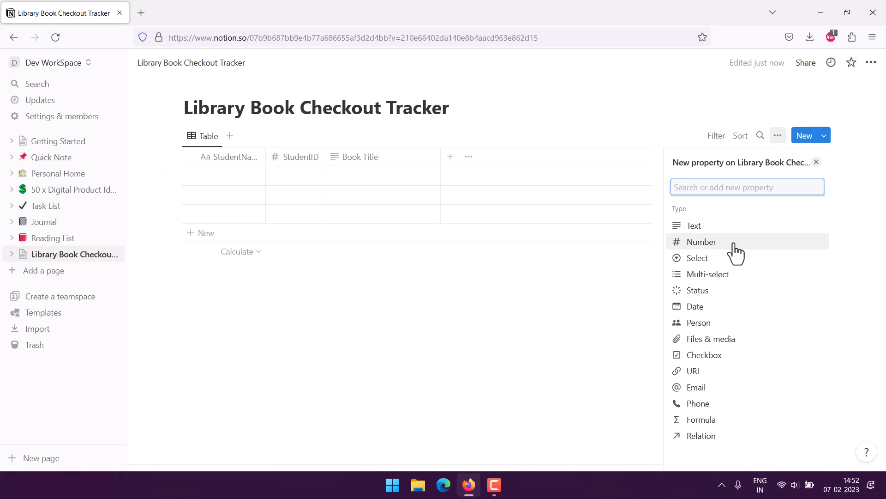
click(700, 307)
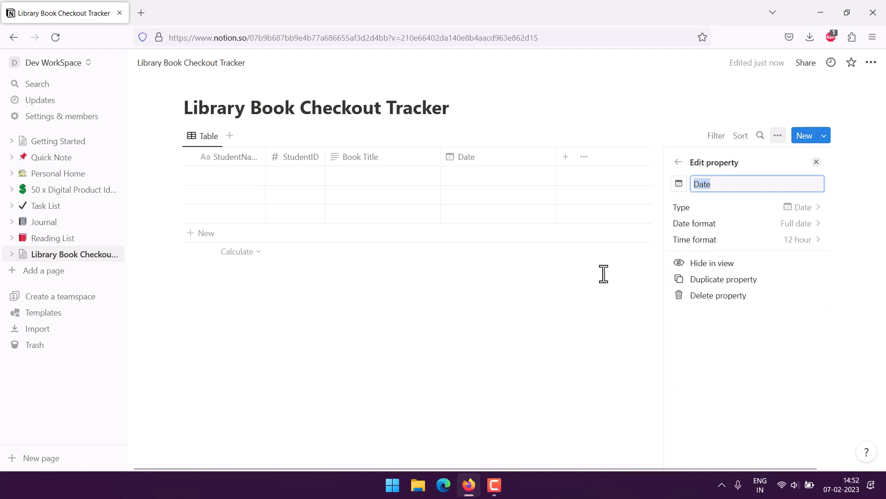
drag(728, 186, 669, 178)
click(703, 185)
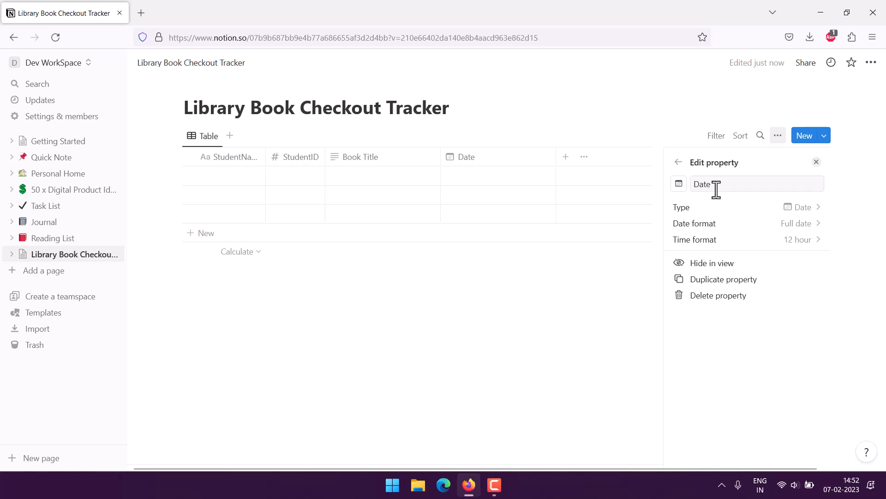
click(718, 189)
text(Borrow)
click(678, 163)
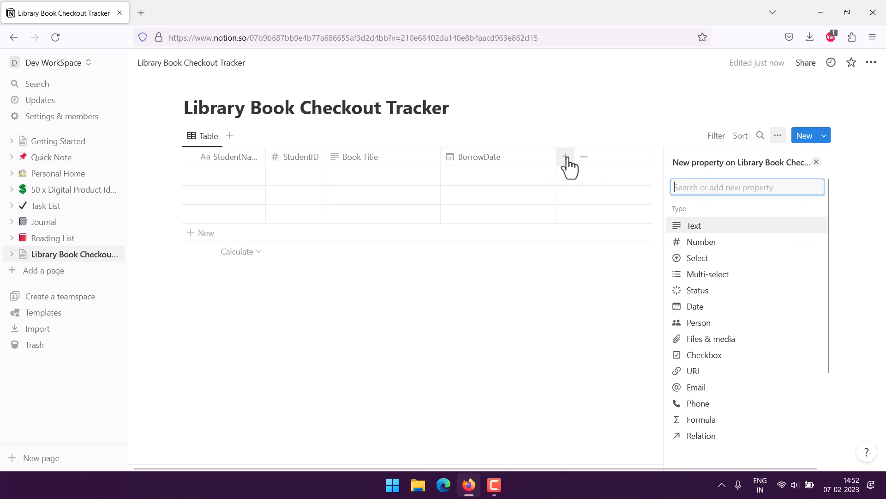
Step: Add another Date property to the table and name it "ReturnDate"
click(700, 306)
click(697, 188)
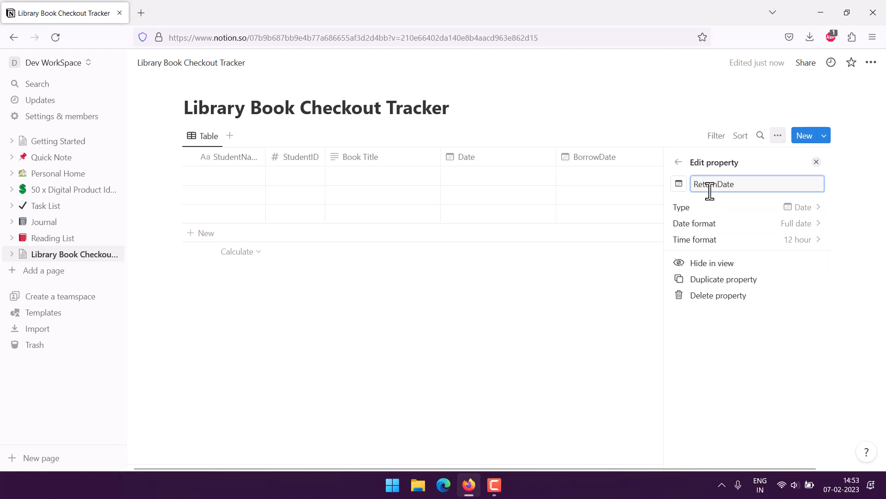
click(679, 162)
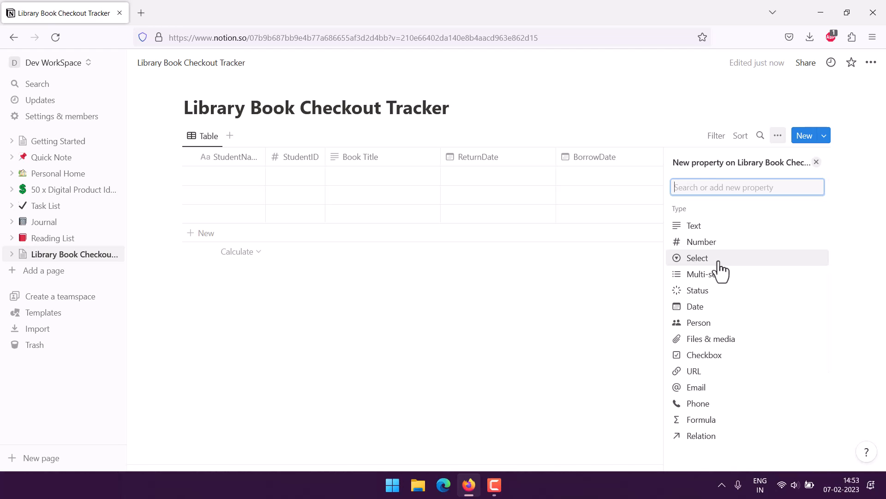
Step: Add a Text property named "Notes" to the table and close the property settings
scroll(737, 295, down, 2)
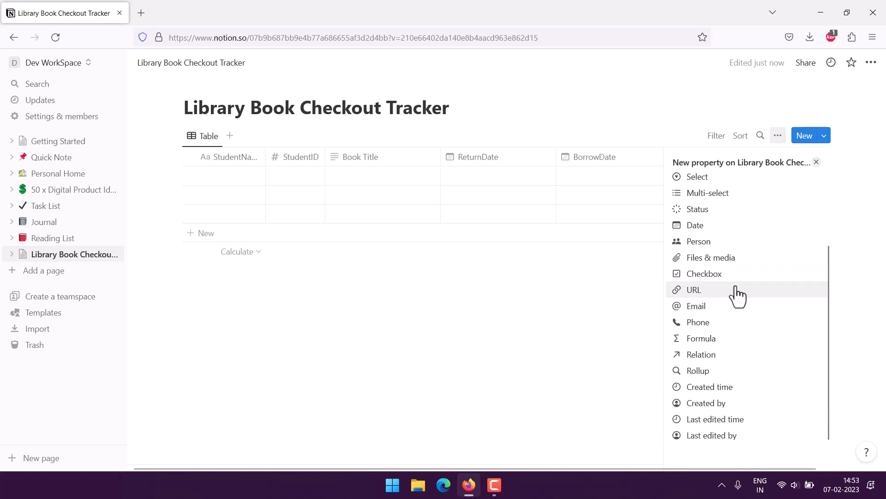
scroll(738, 296, up, 2)
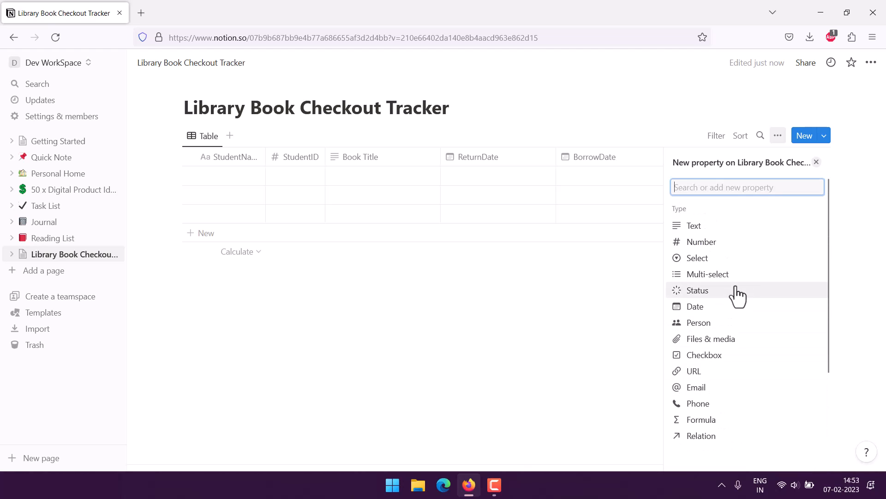
scroll(736, 288, down, 2)
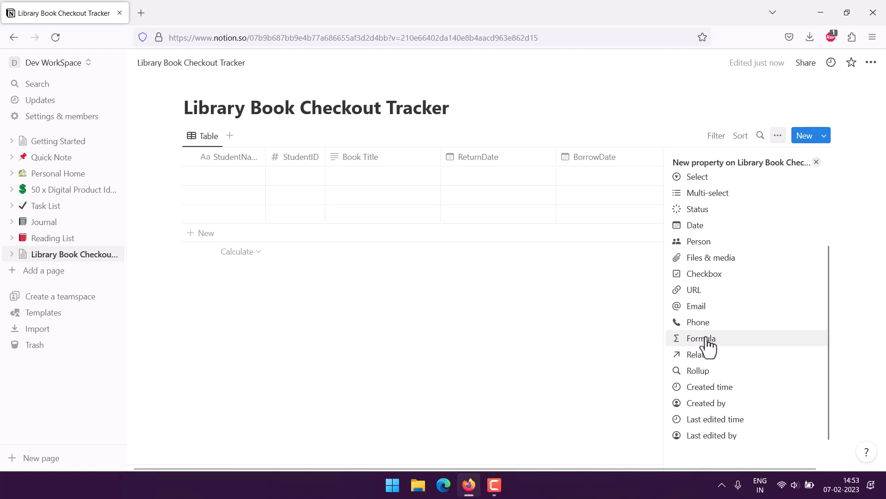
scroll(708, 346, up, 2)
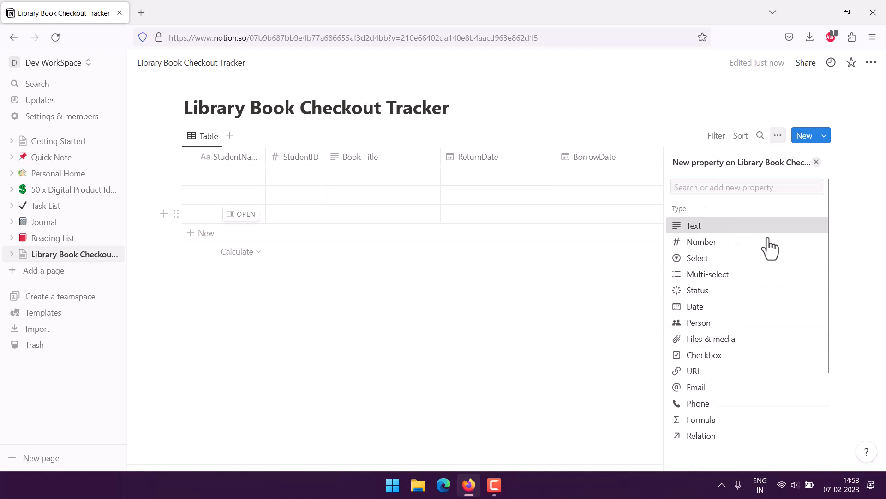
click(730, 225)
text(Notes)
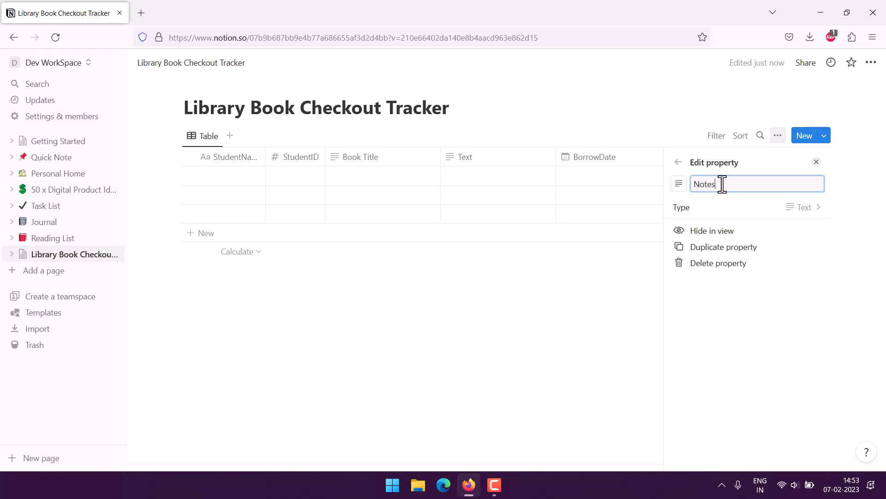
click(678, 162)
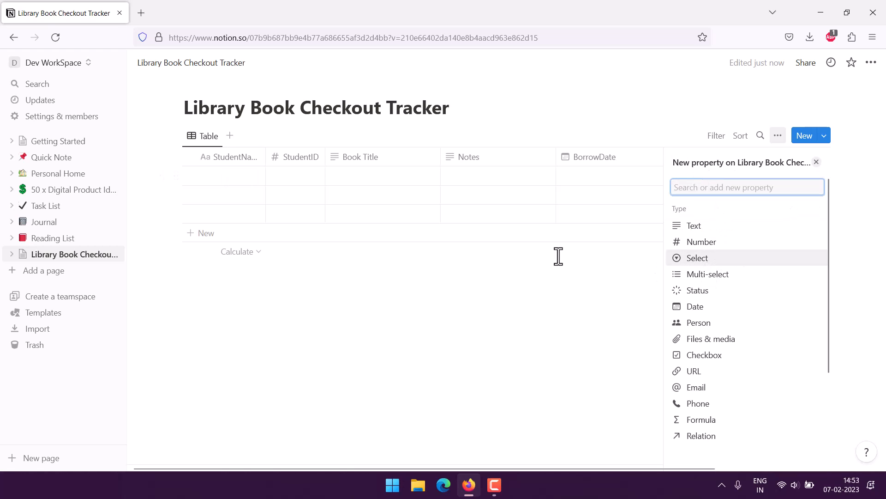
click(569, 364)
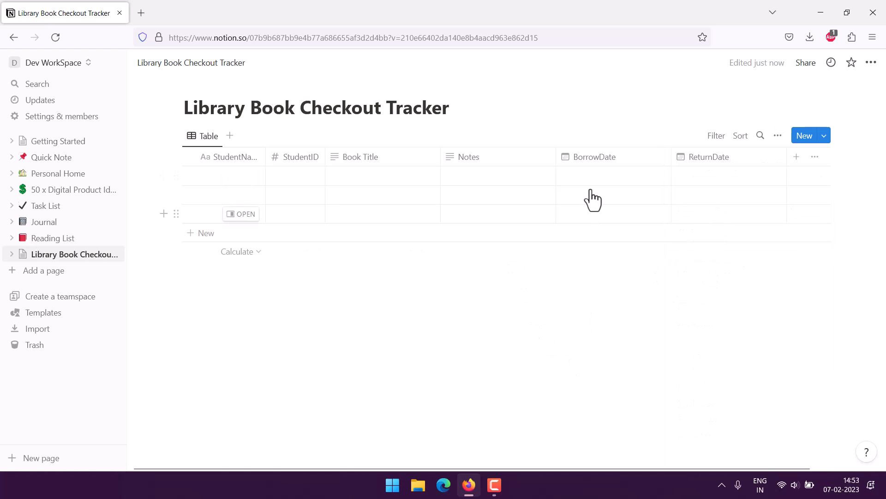
Step: Narrow the Book Title and Notes columns to fit closely around their headings
click(554, 159)
key(Escape)
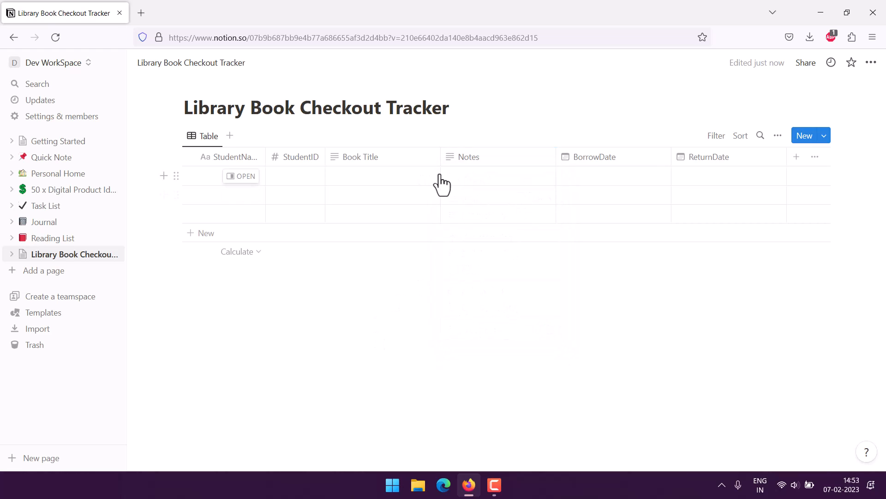
drag(439, 160, 390, 158)
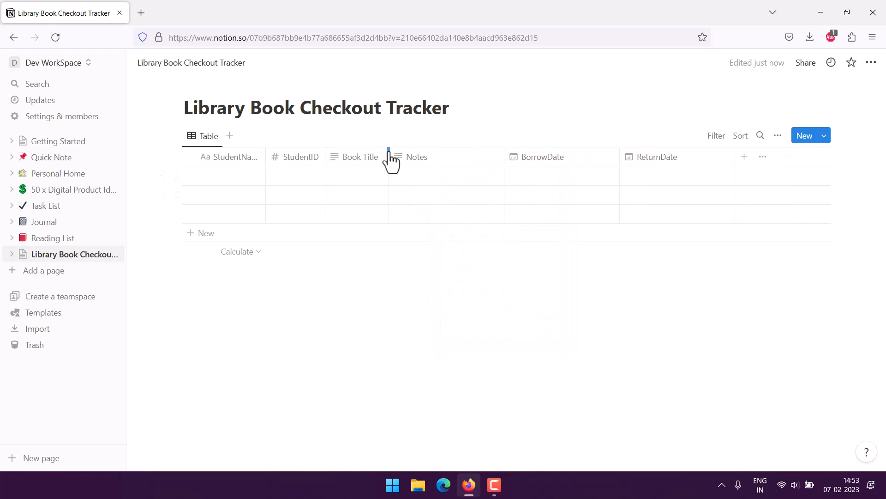
drag(504, 157, 447, 157)
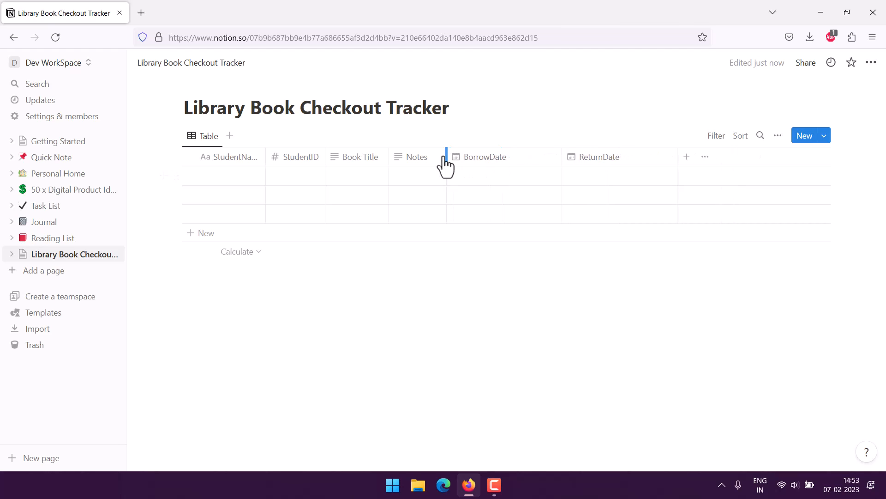
Step: Narrow the BorrowDate and ReturnDate columns to fit closely around their headings
drag(560, 160, 526, 159)
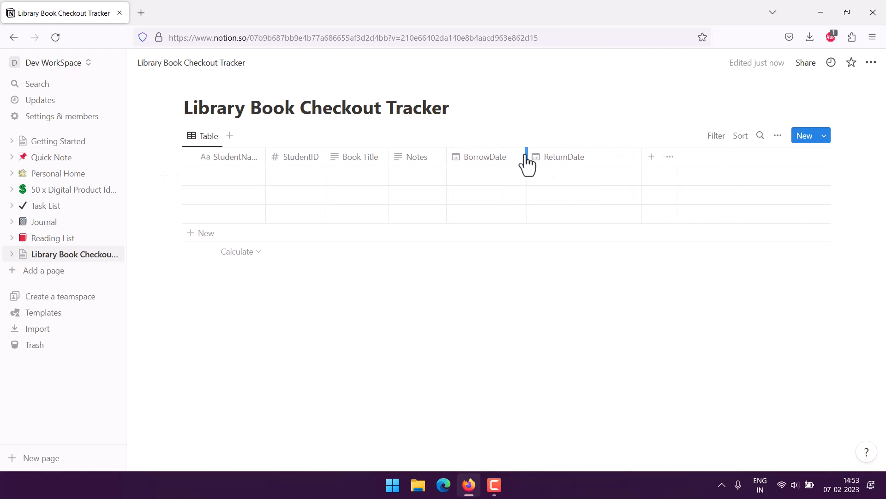
drag(643, 153, 598, 154)
click(607, 158)
click(698, 225)
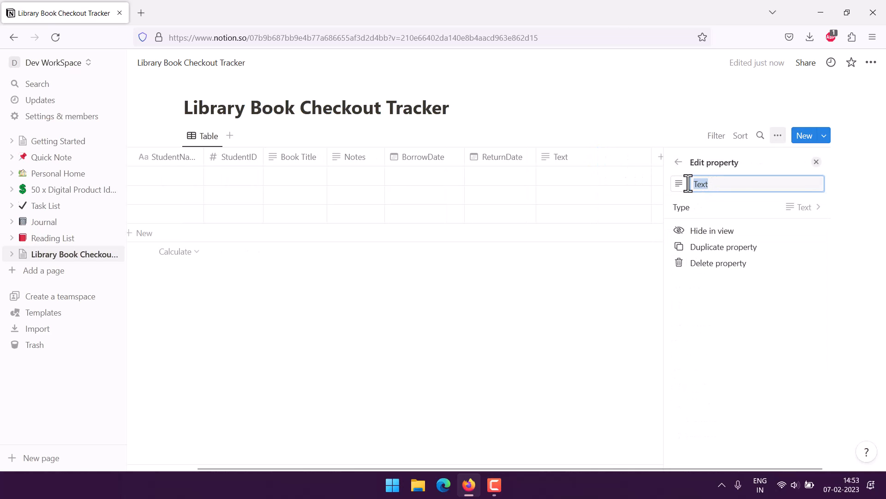
text(Notes)
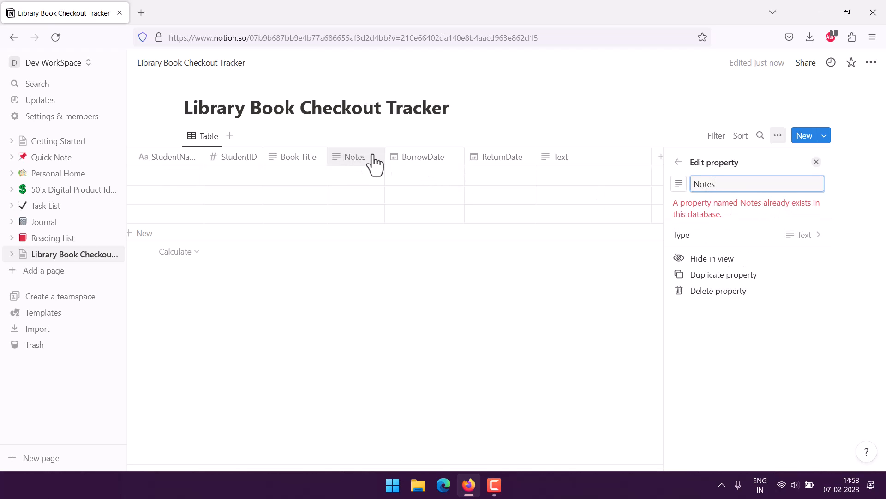
click(643, 319)
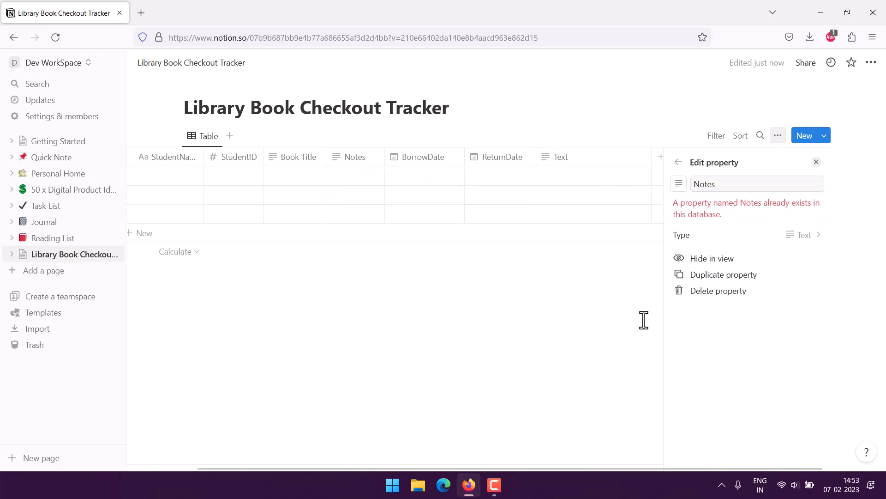
click(591, 162)
click(557, 311)
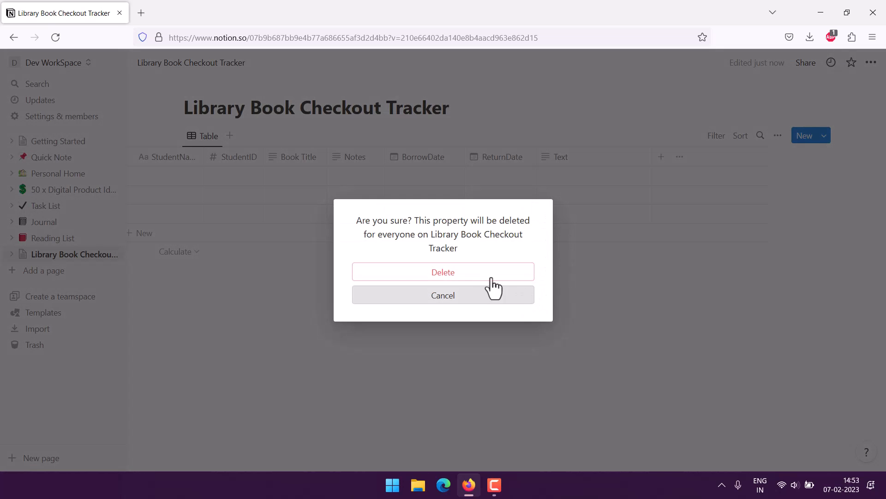
click(488, 276)
Step: Move the Notes column behind the ReturnDate column so it is the last one in the table
drag(351, 168, 560, 172)
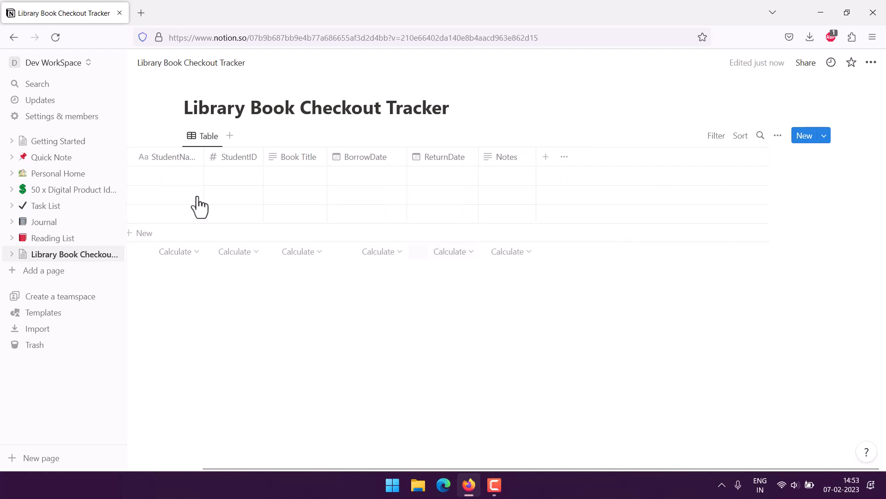
Step: Fill in the first row with the student's full name, the student ID and the book title "Babylon"
click(151, 175)
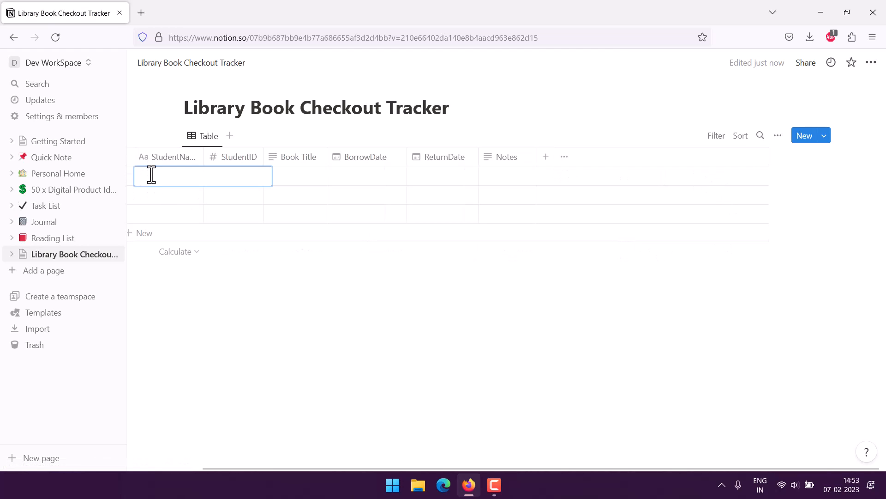
text(Jane Doe)
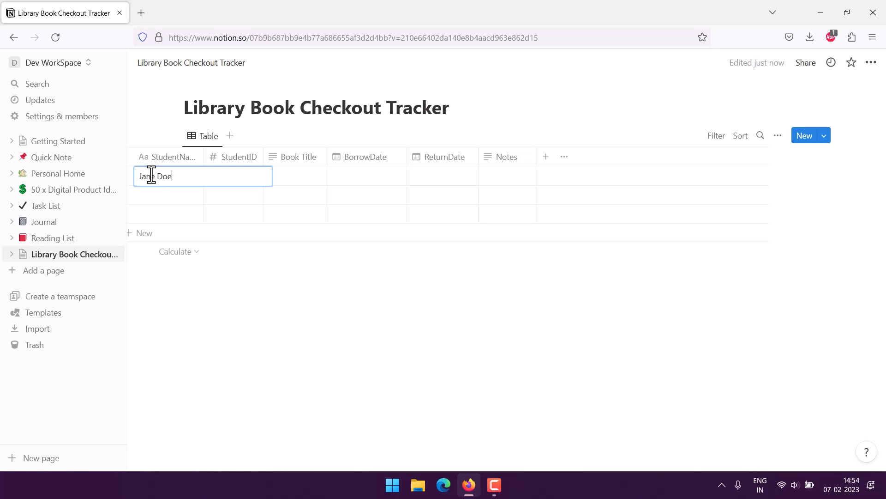
key(Tab)
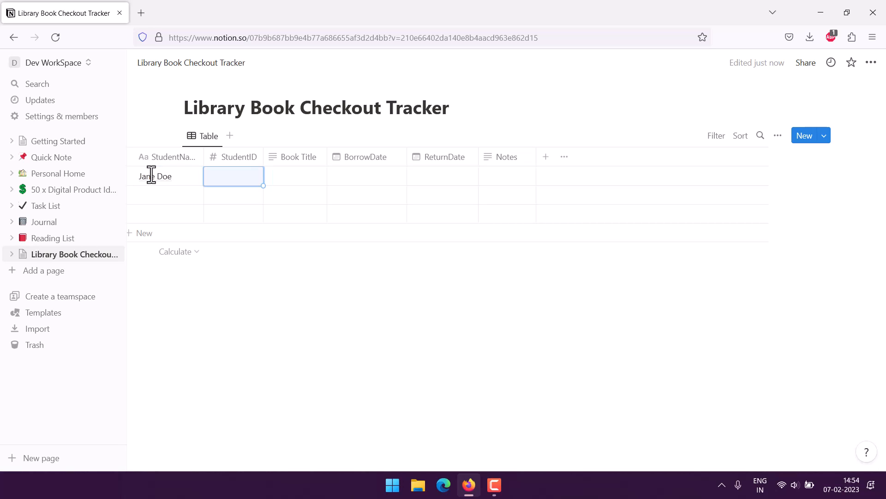
text(ST2001)
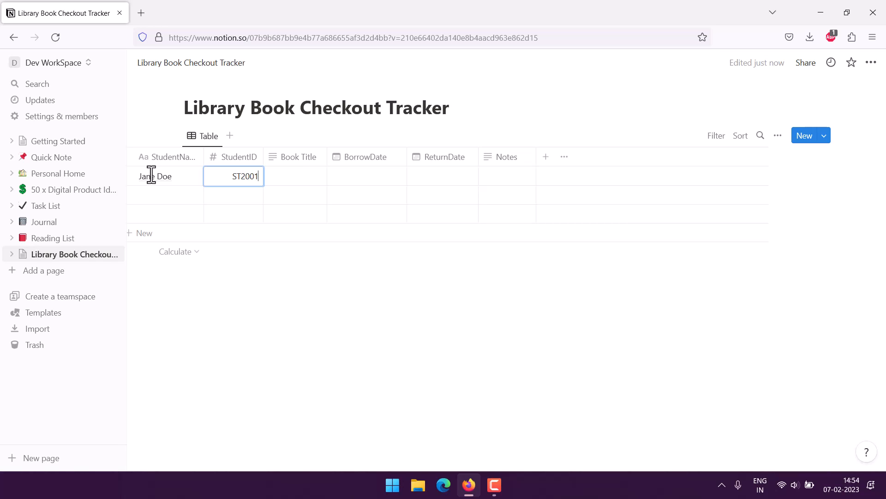
key(Tab)
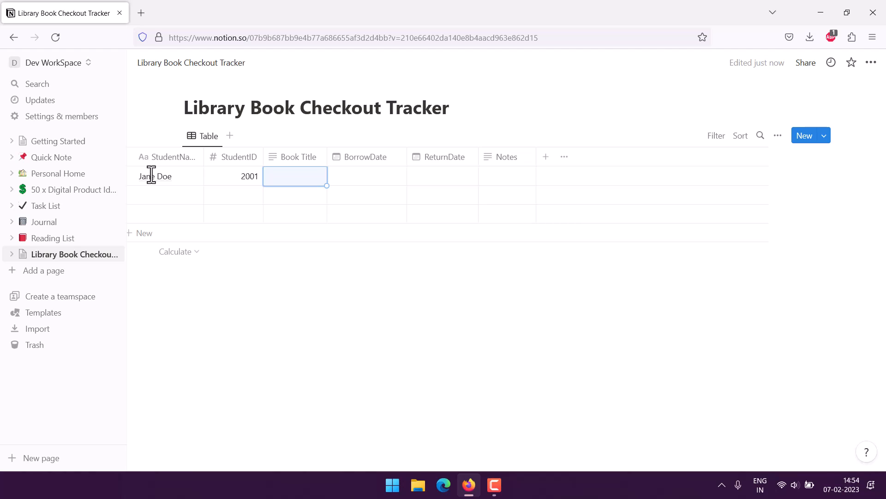
text(Babylon)
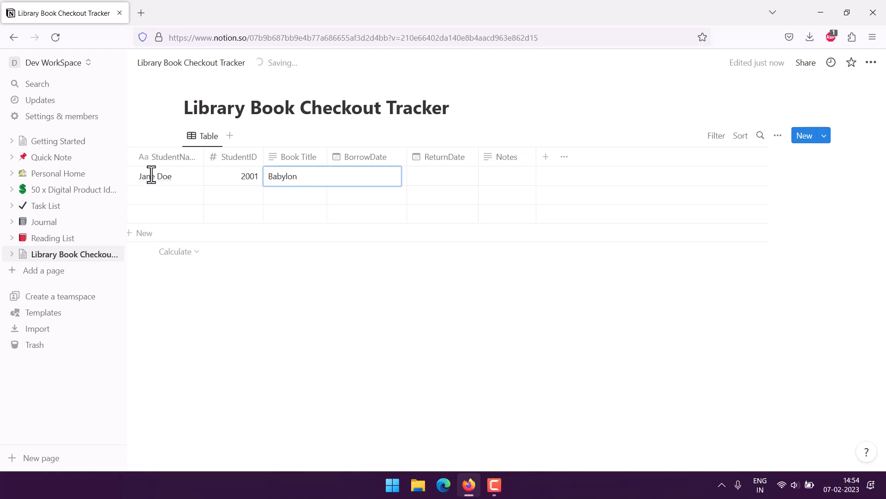
key(Tab)
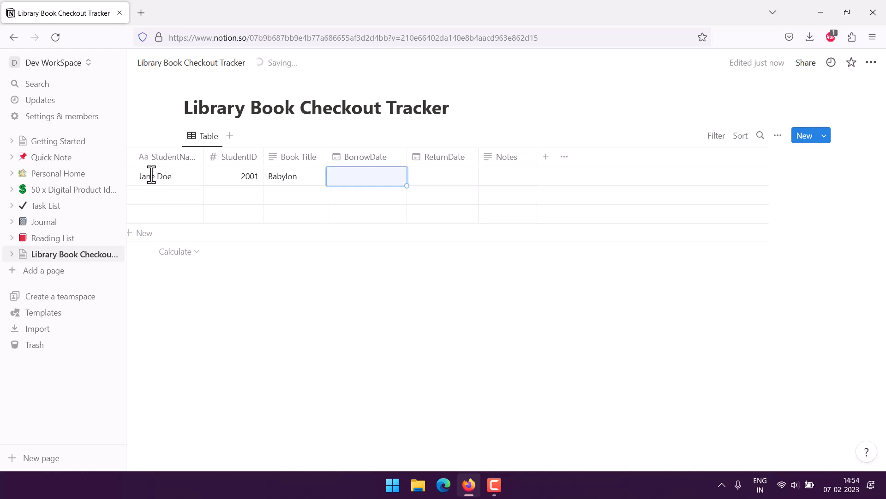
Step: Set the first row's borrow date to February 5, 2023 and its return date to February 7, 2023
click(348, 181)
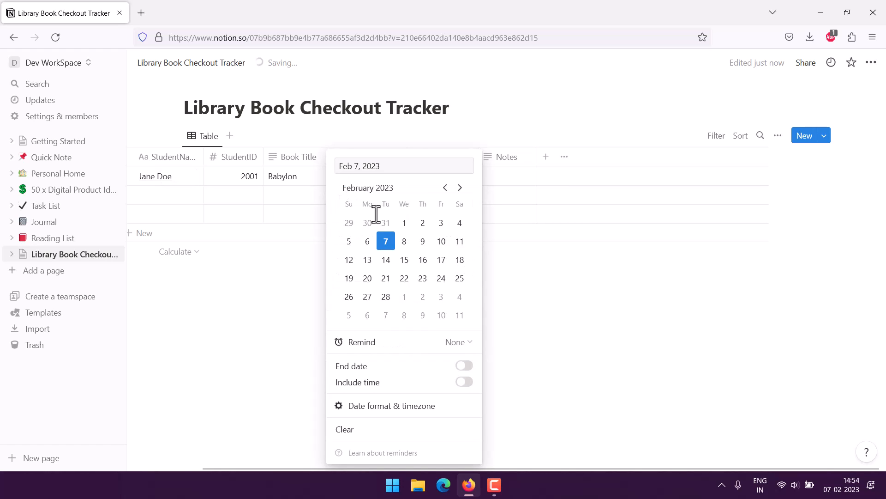
click(350, 243)
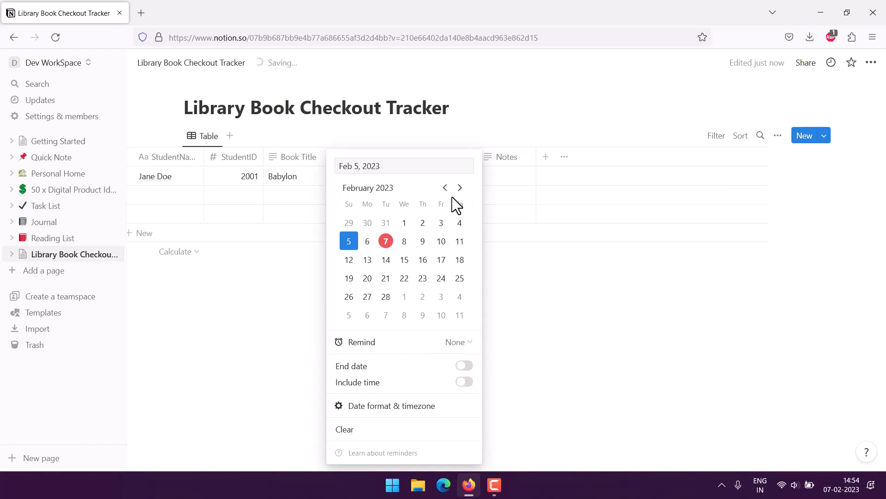
click(301, 345)
click(428, 181)
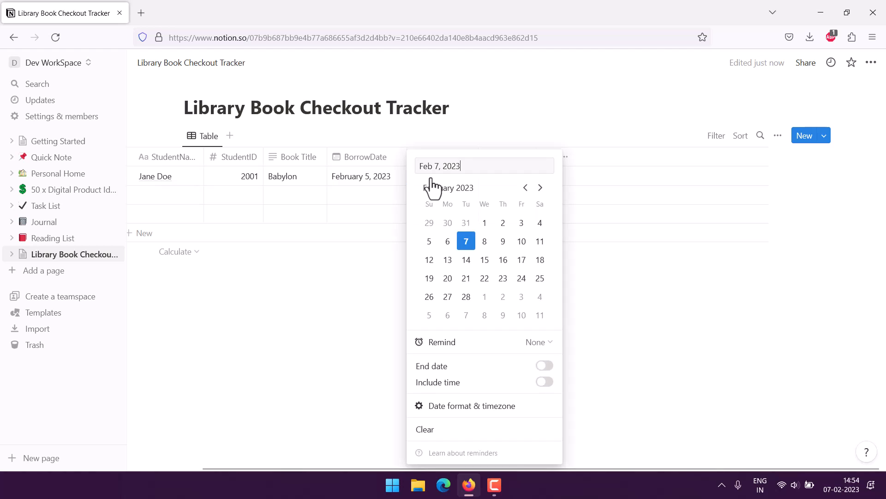
click(278, 340)
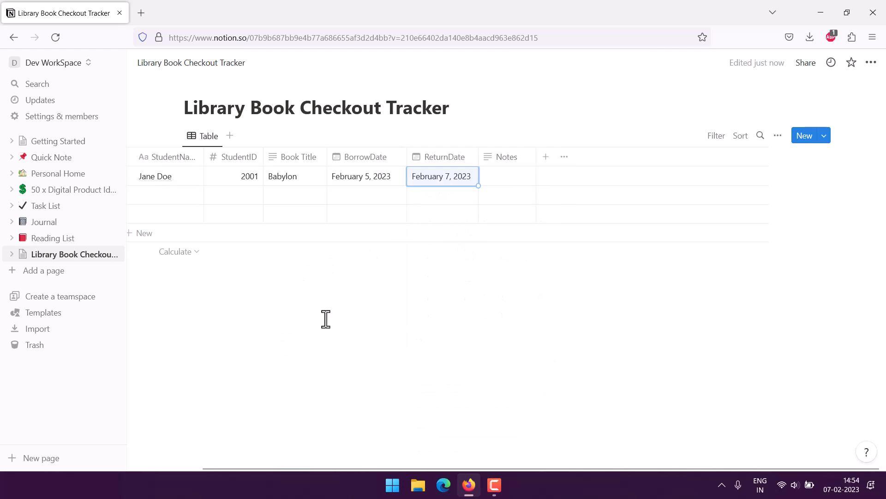
Step: Enter the note "Returned before Time" in the first row and widen the Notes column to fit it on one line
click(508, 183)
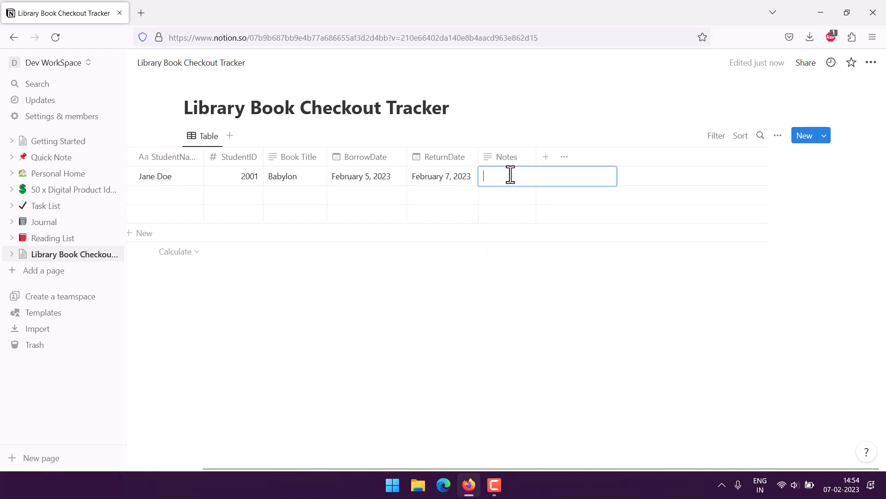
text(Ret)
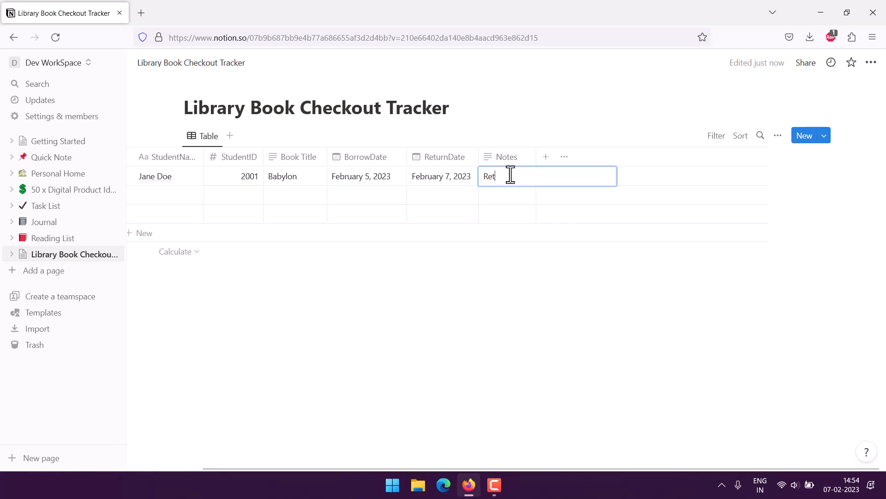
text(urned before)
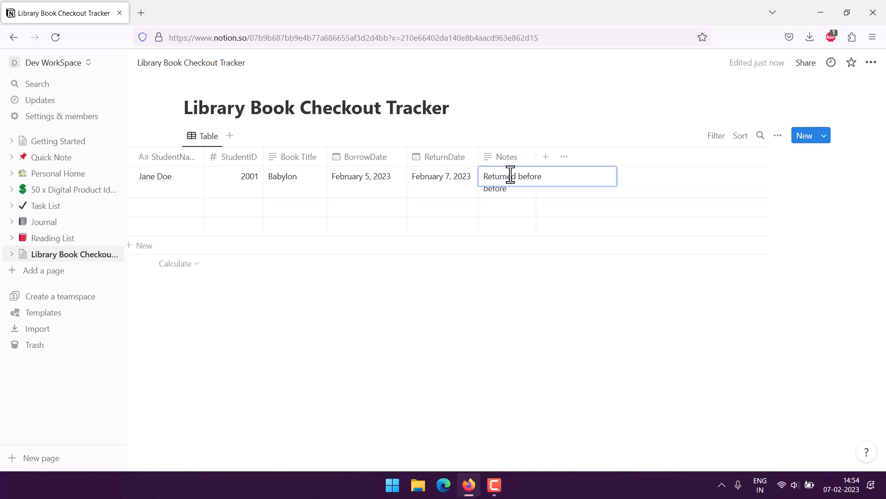
text( Time)
key(Escape)
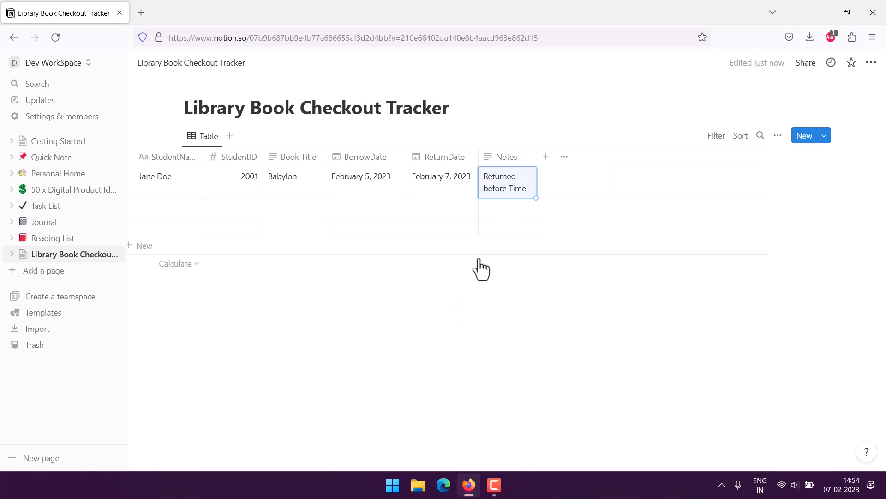
drag(535, 157, 575, 157)
click(442, 291)
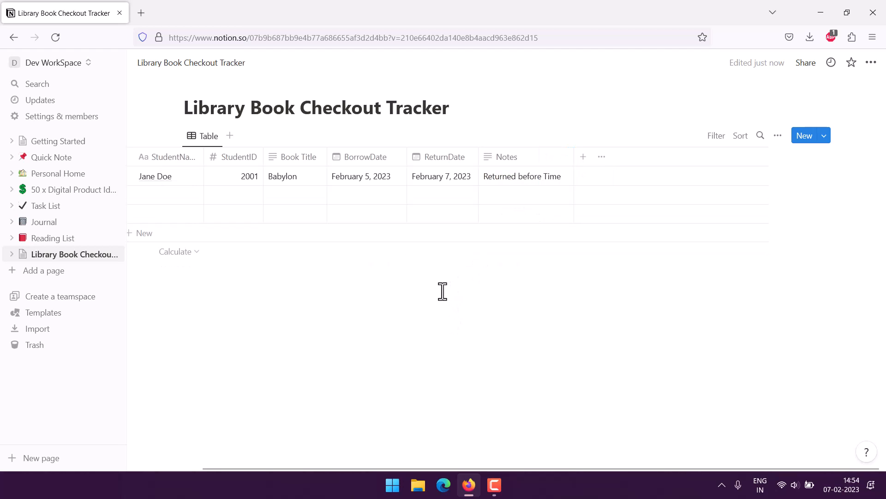
Step: Fill in the second row with the student's full name, the student ID and the book title "Laws of Power"
click(155, 195)
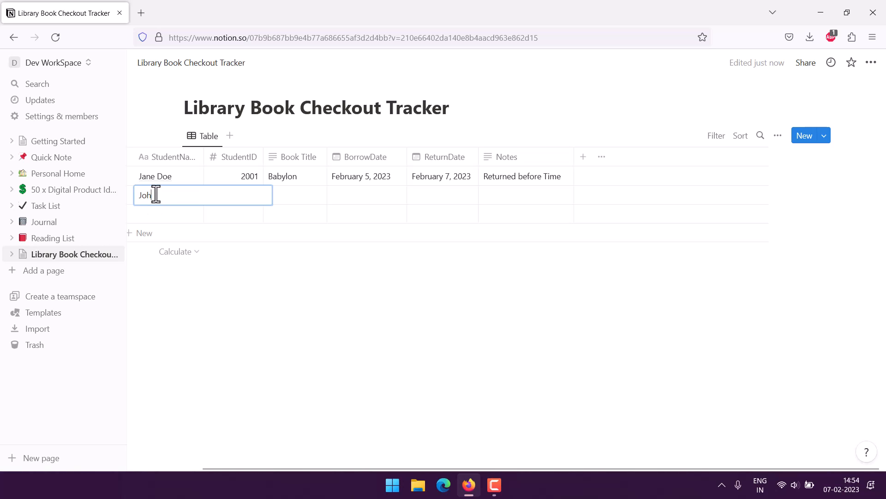
text(John Doe)
key(Tab)
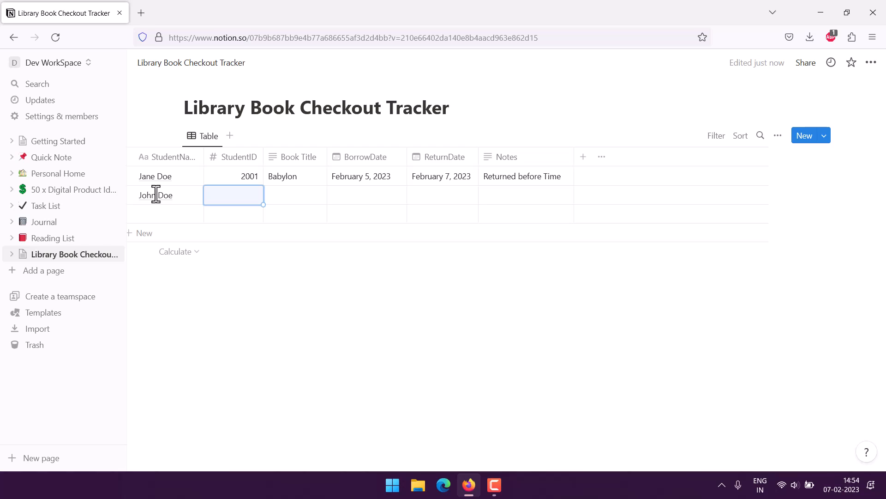
text(ST)
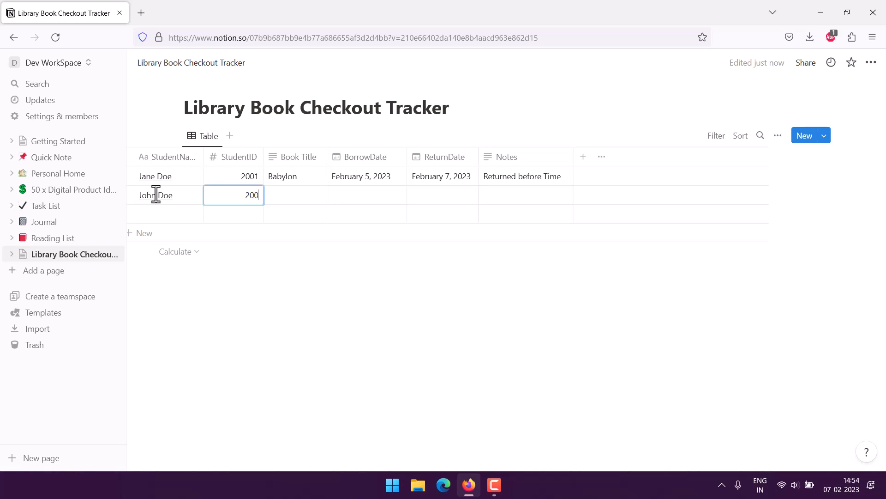
key(Tab)
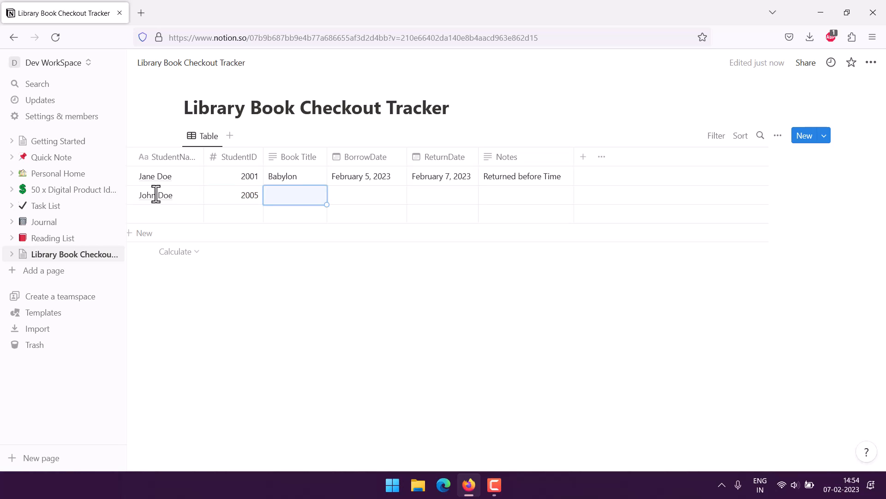
text(Laws of Power)
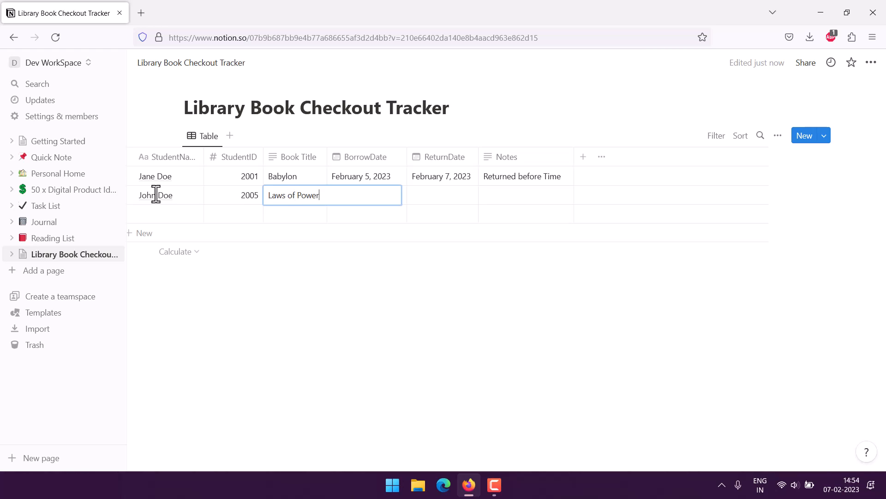
key(Tab)
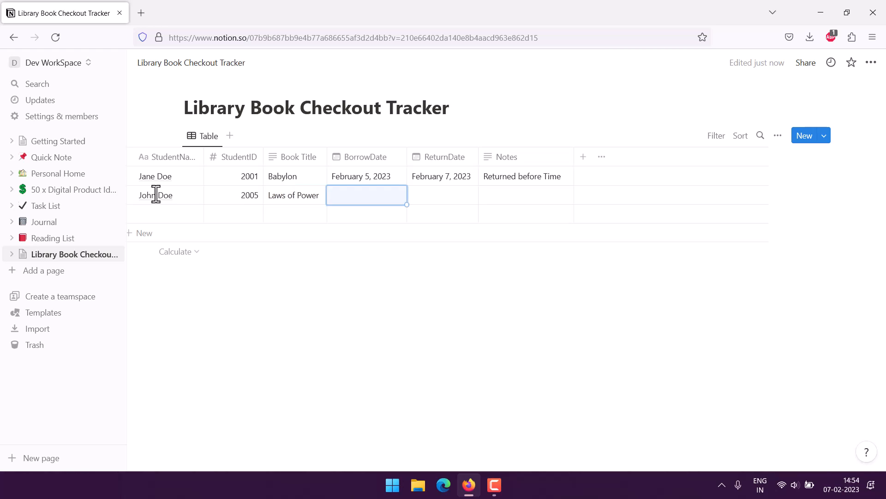
Step: Set the second row's borrow date to February 2, 2023 and its return date to February 5, 2023
click(381, 202)
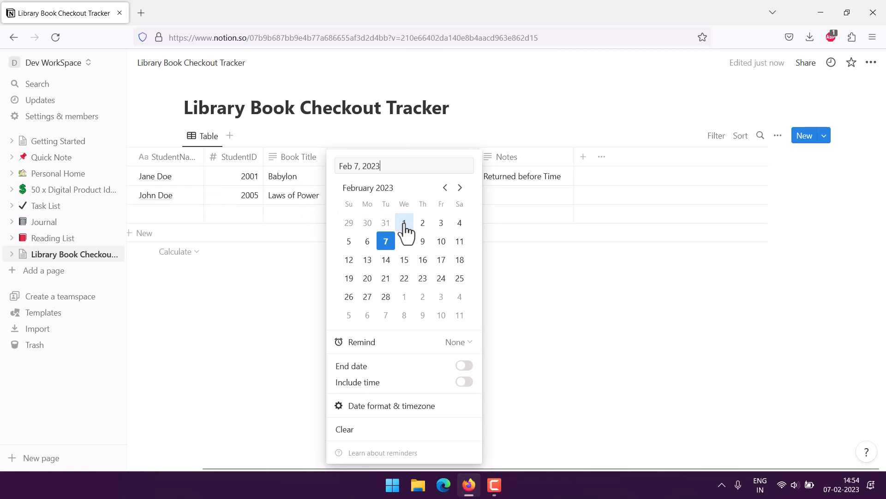
click(423, 224)
click(198, 326)
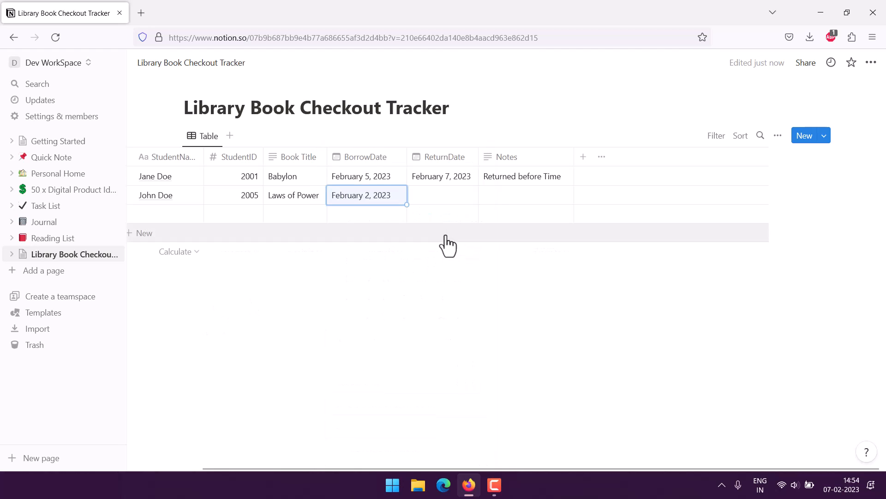
click(447, 207)
click(429, 241)
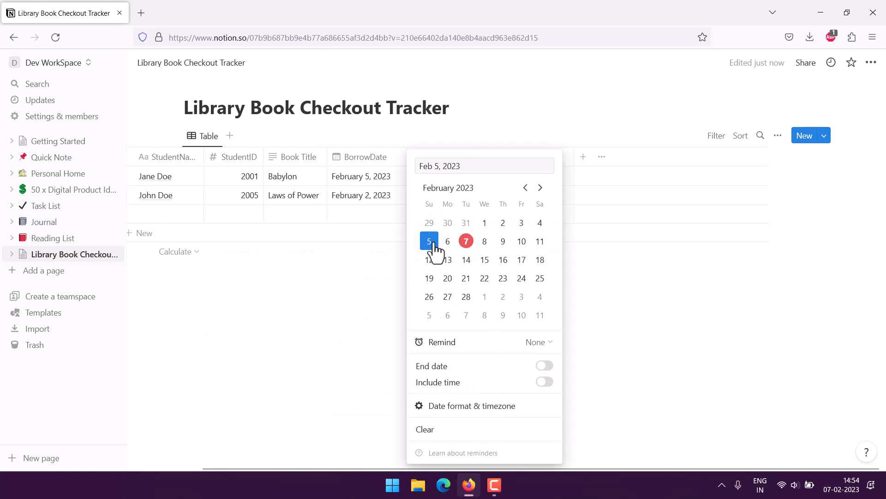
key(Escape)
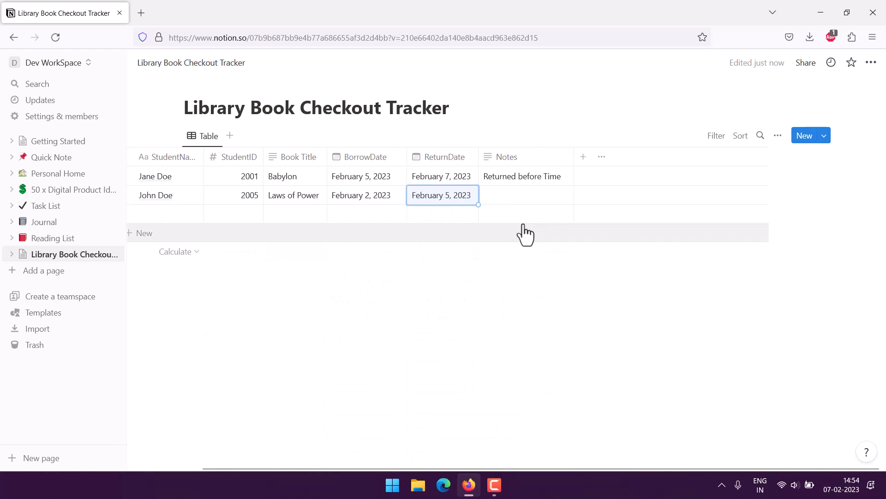
Step: Enter the note "On-Time" in the second row
click(522, 195)
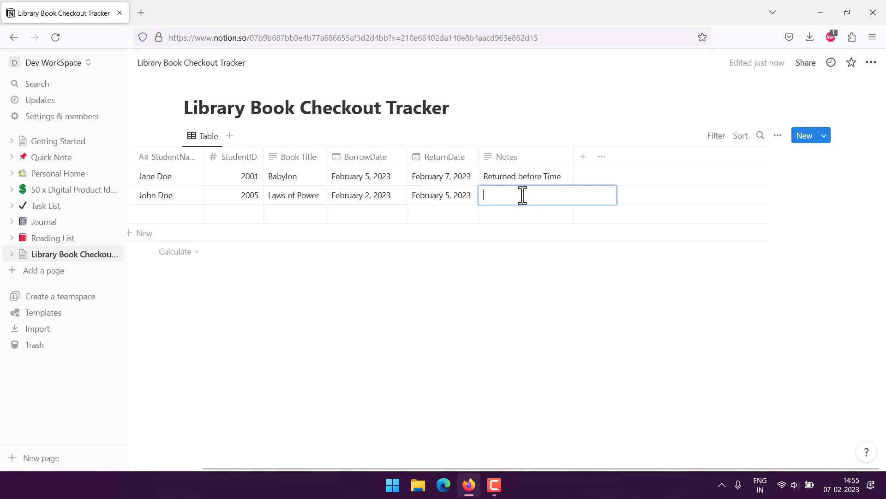
text(On-Time)
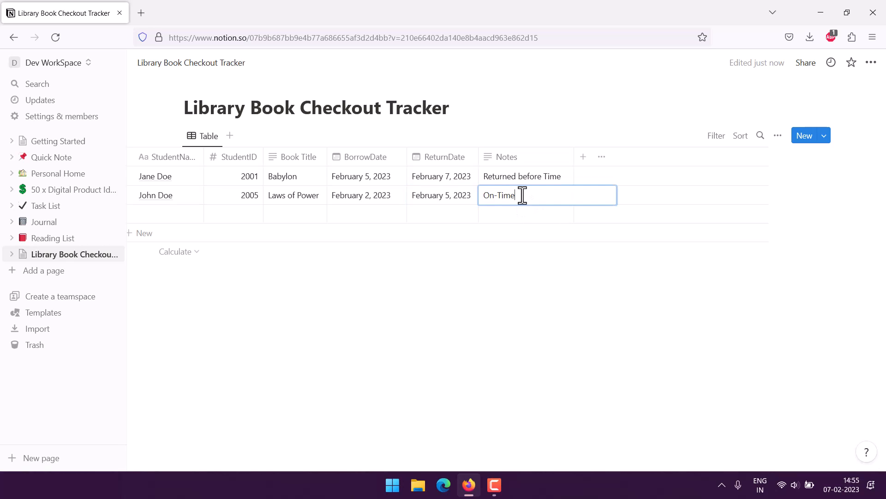
key(Escape)
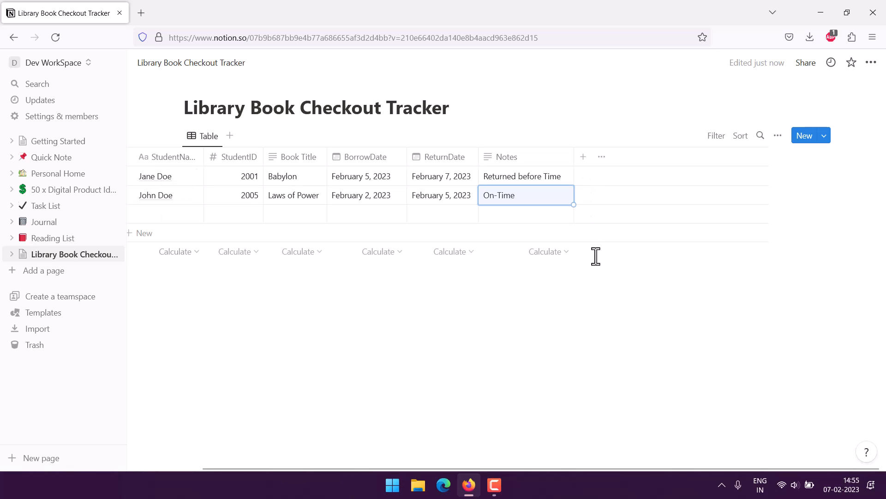
Step: Fill in the third row with the student's full name, the student ID and the book title "Systems and Networks"
click(474, 334)
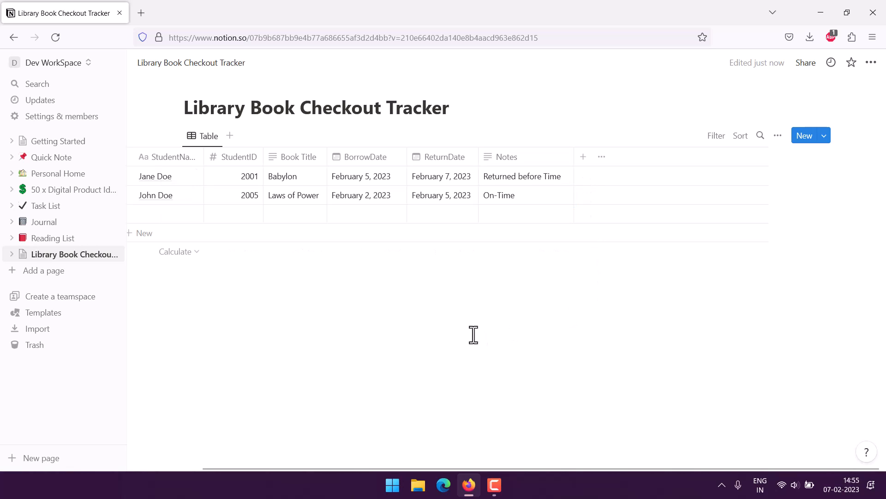
click(154, 213)
text(Ja)
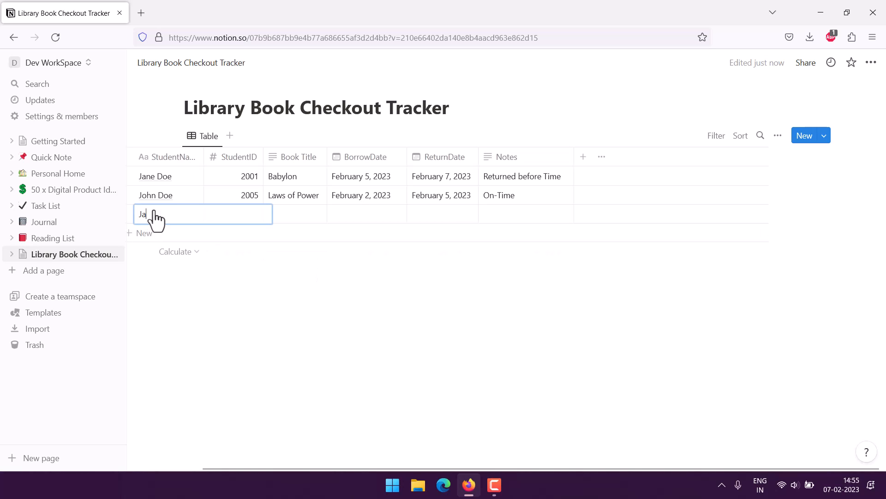
text(ke Adams)
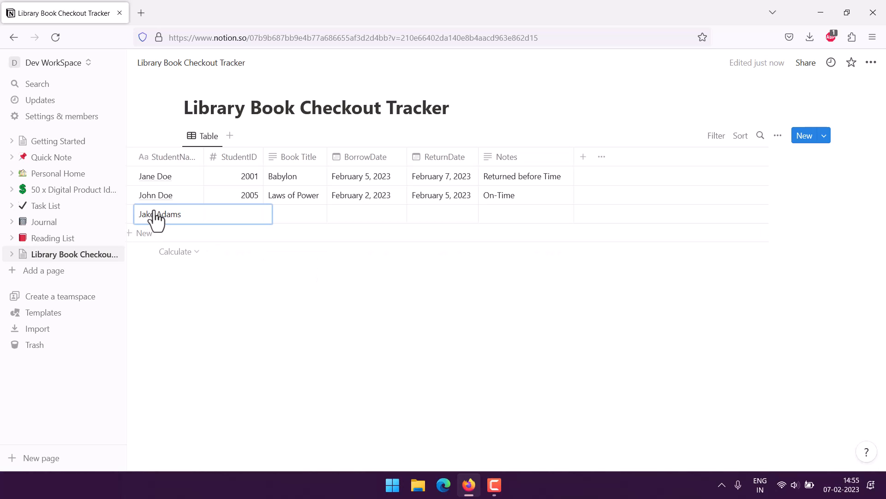
key(Tab)
text(200)
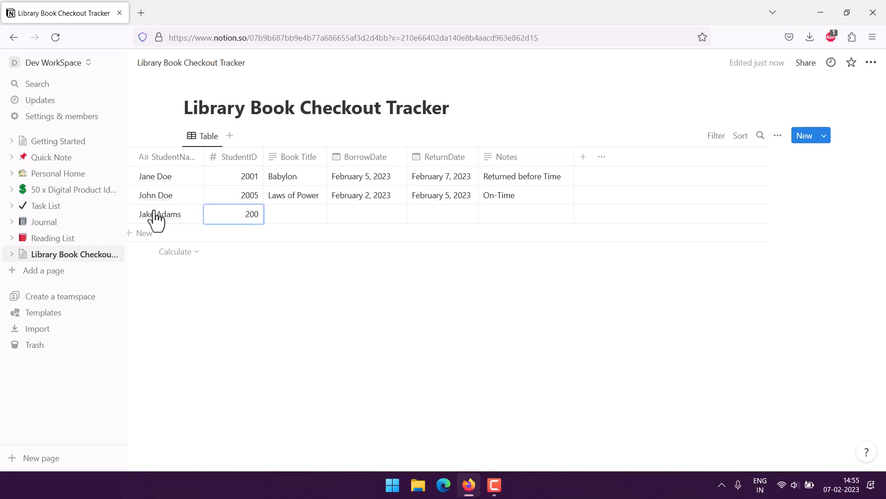
text(4)
key(Tab)
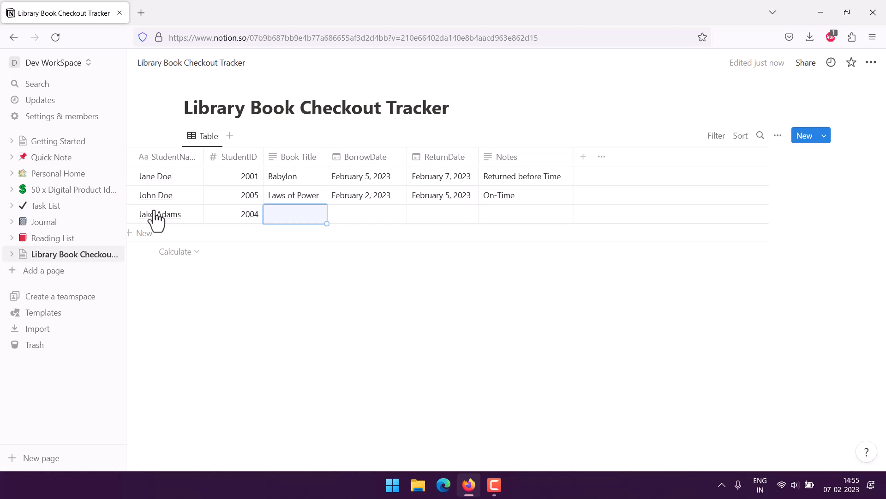
text(Sys)
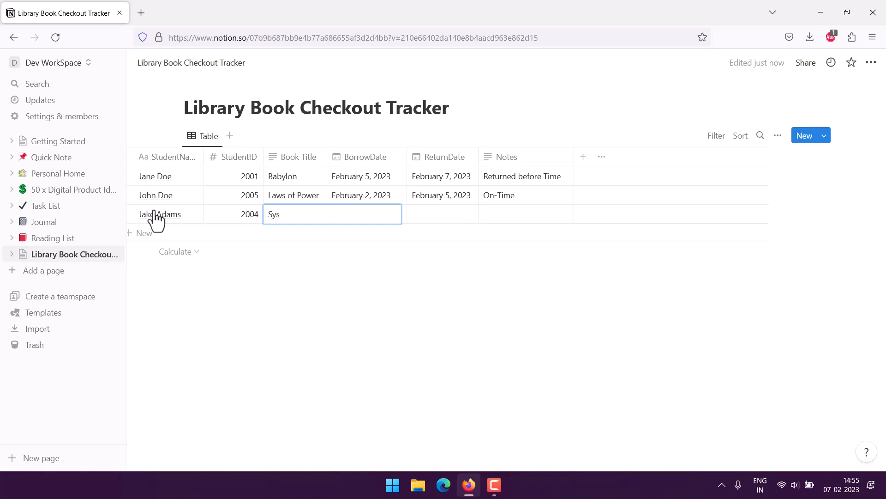
text(tems and Networks)
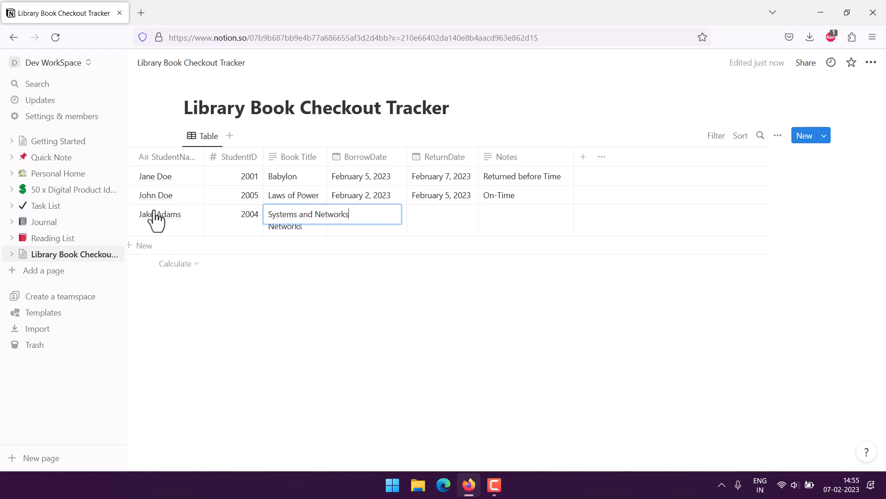
key(Tab)
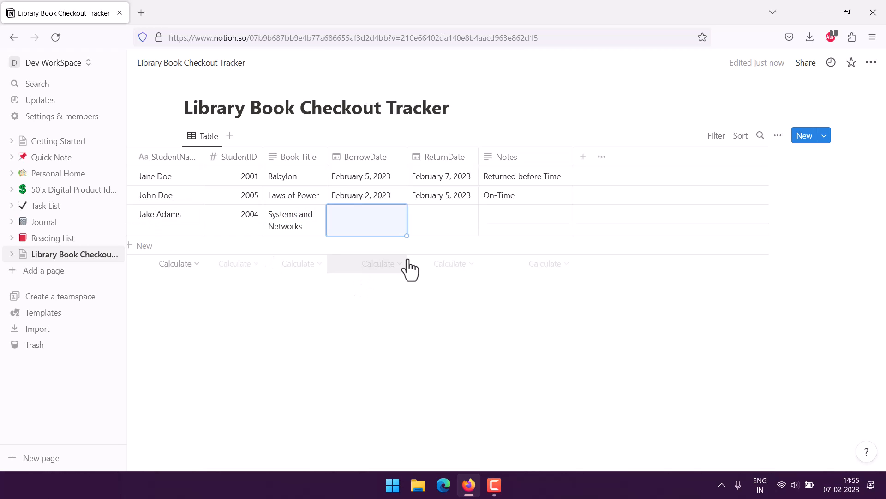
Step: Set the third row's borrow date to February 5, 2023 and its return date to February 6, 2023
click(381, 222)
click(349, 242)
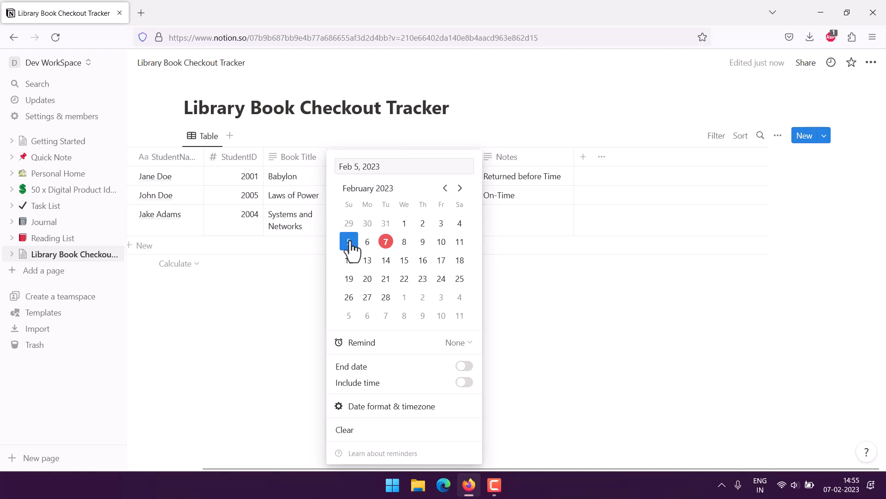
click(447, 228)
click(444, 224)
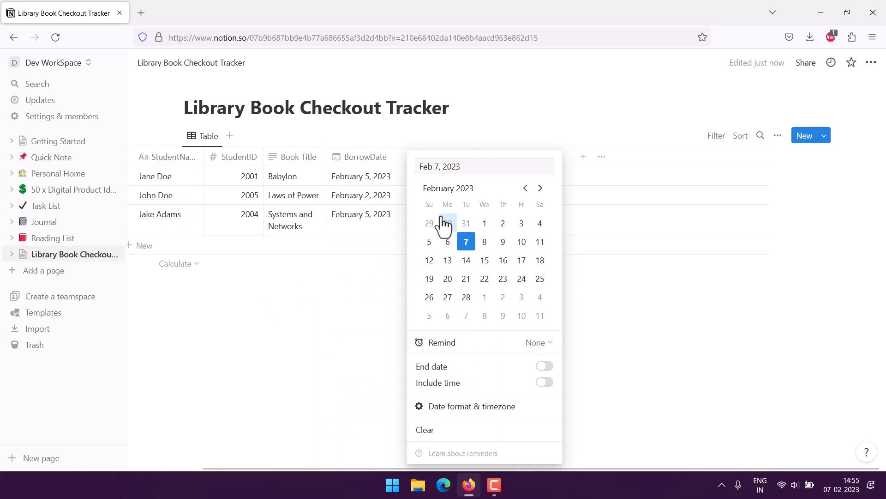
click(447, 241)
click(323, 290)
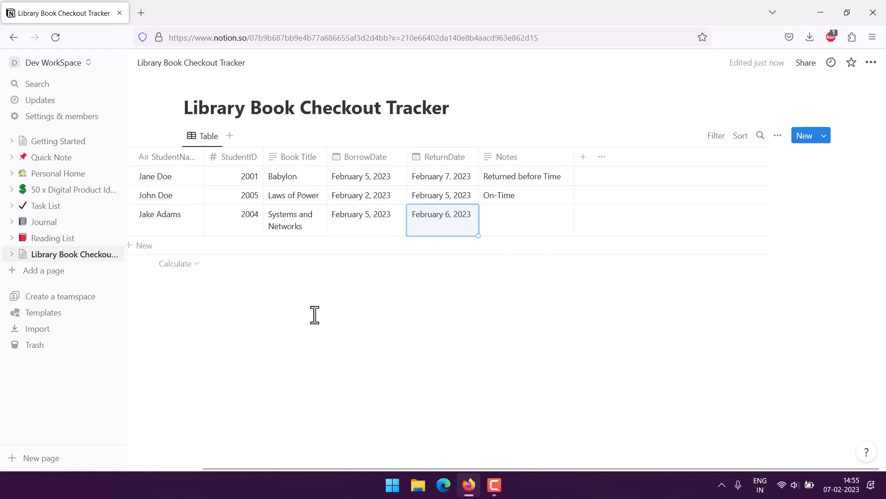
Step: Enter the note "One day return" in the third row
click(506, 224)
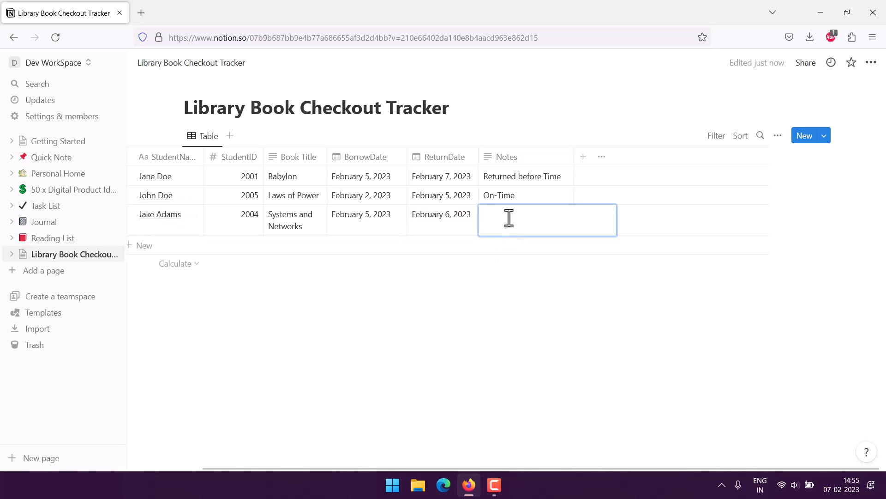
text(One day return)
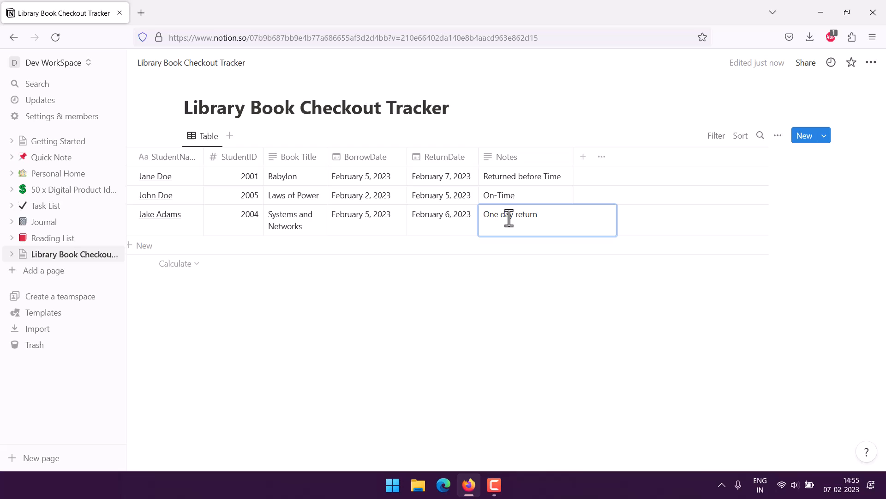
key(Escape)
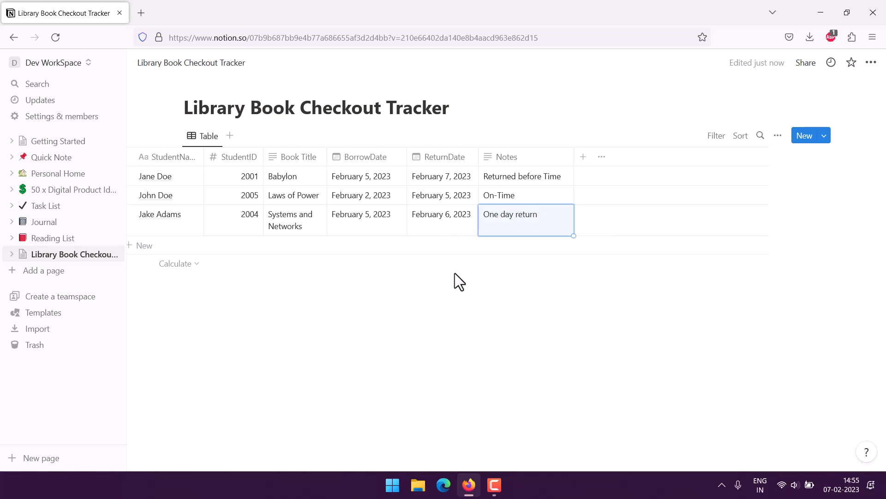